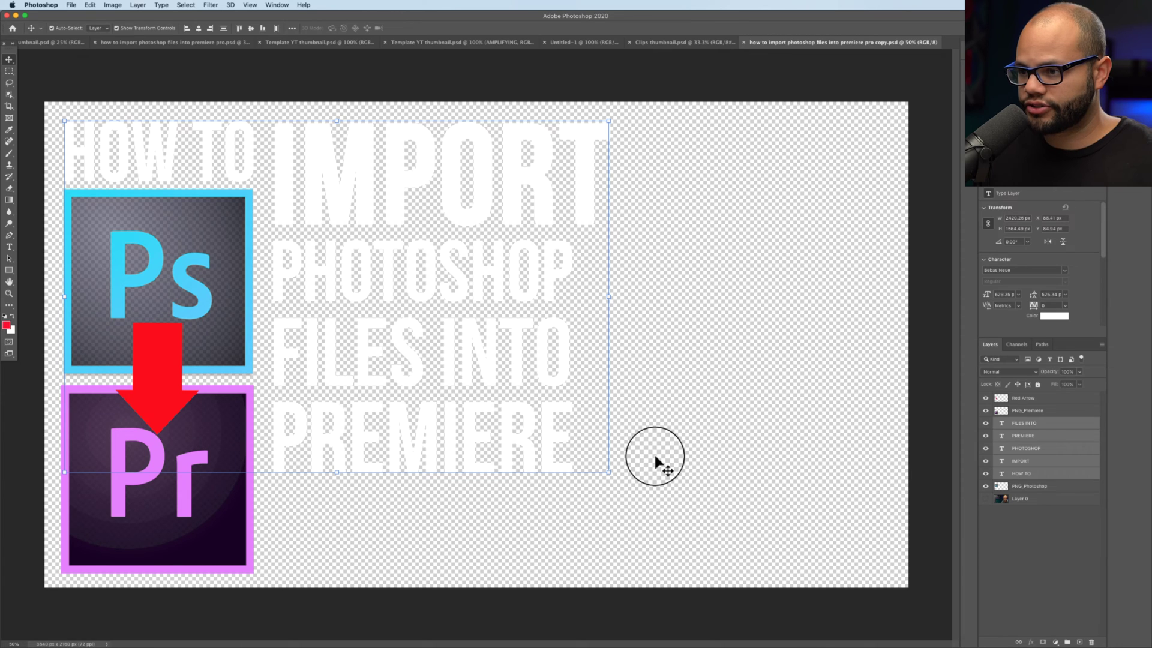
Leave the layered thumbnail PSD in Photoshop and bring up the Premiere Pro project
key(super+Tab)
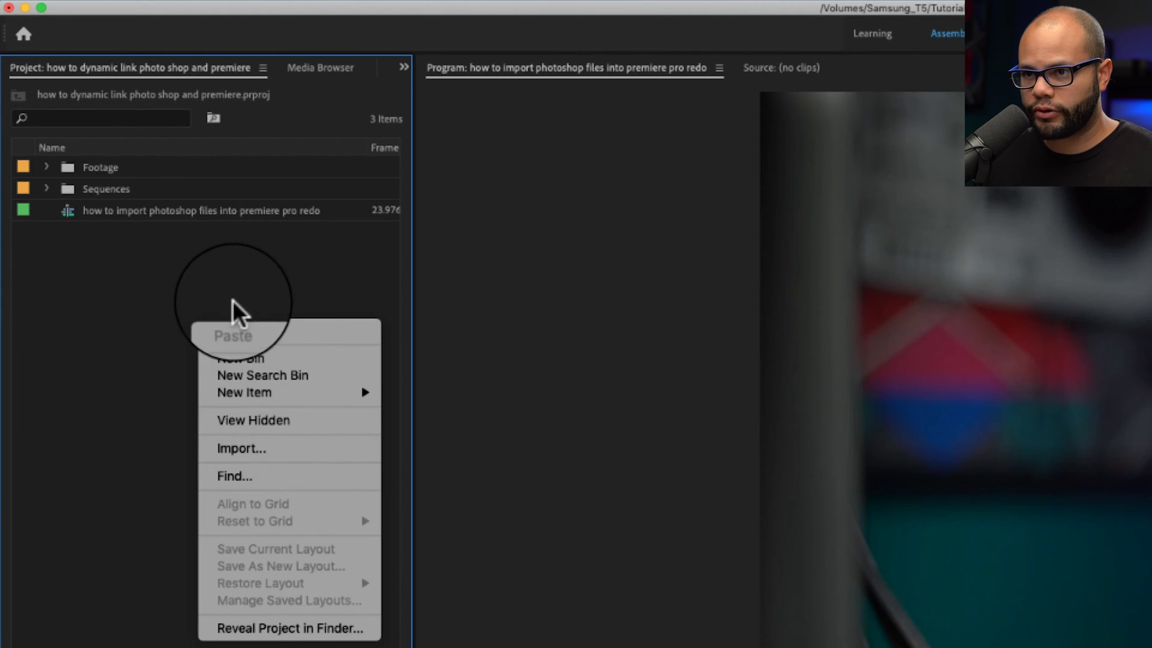
Check Import Recent File, then drag the thumbnail PSD copy from Graphics into the Project panel
click(232, 299)
click(157, 0)
mouse_move(207, 429)
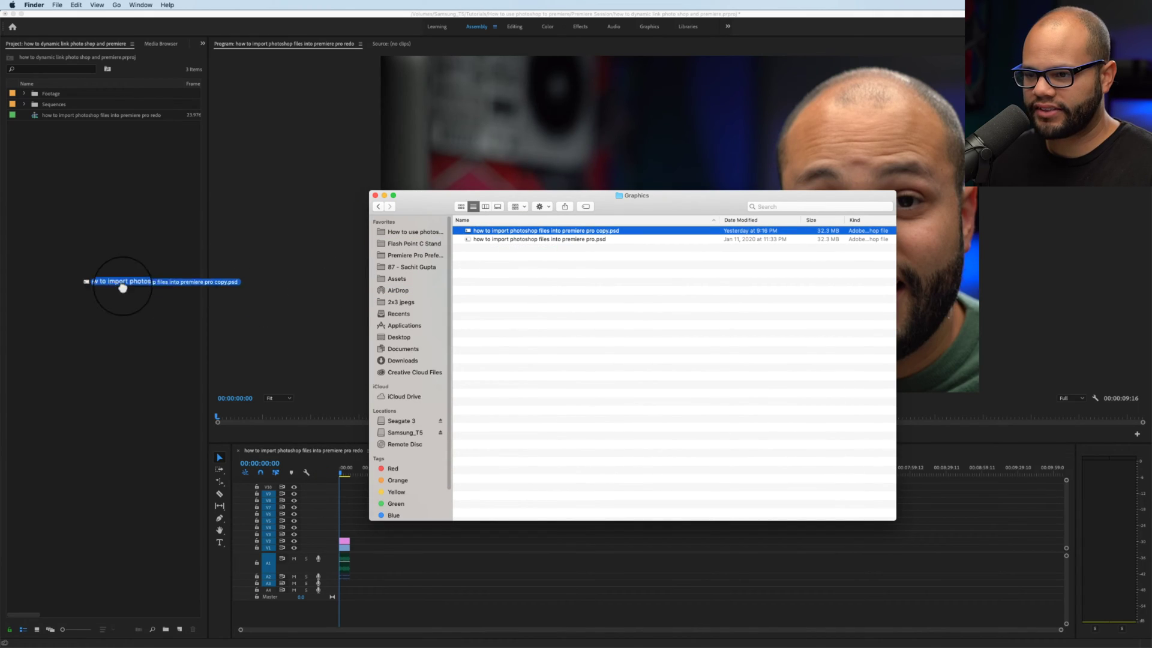
drag(76, 220, 77, 229)
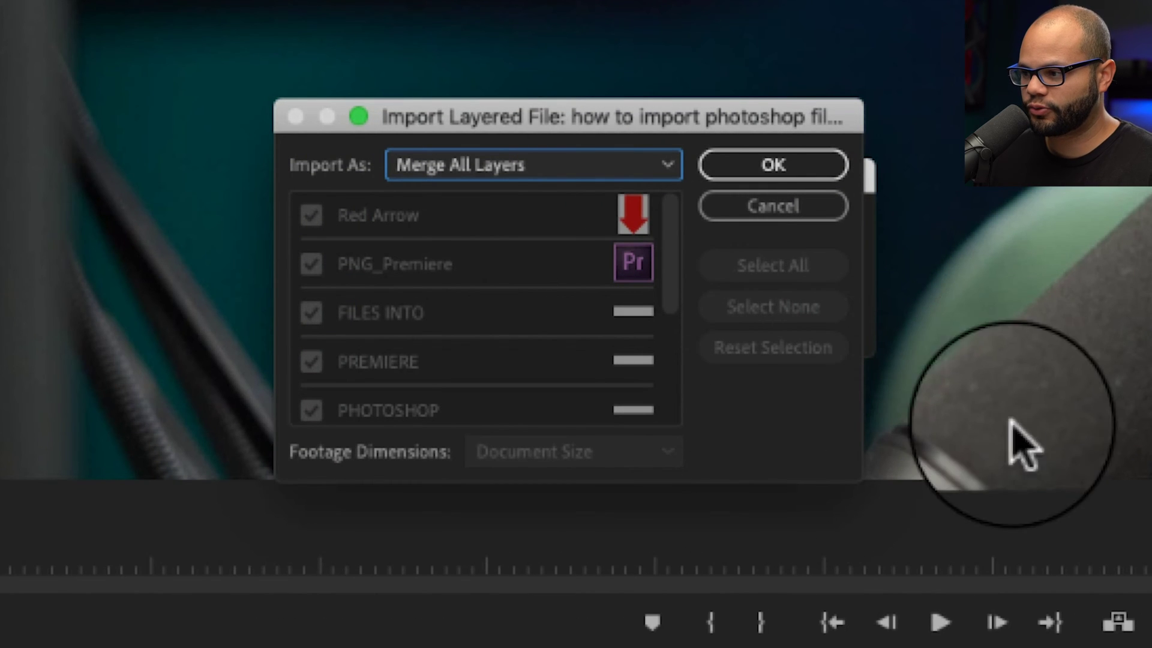
Review the Import As choices and import the PSD with Merge All Layers
click(661, 163)
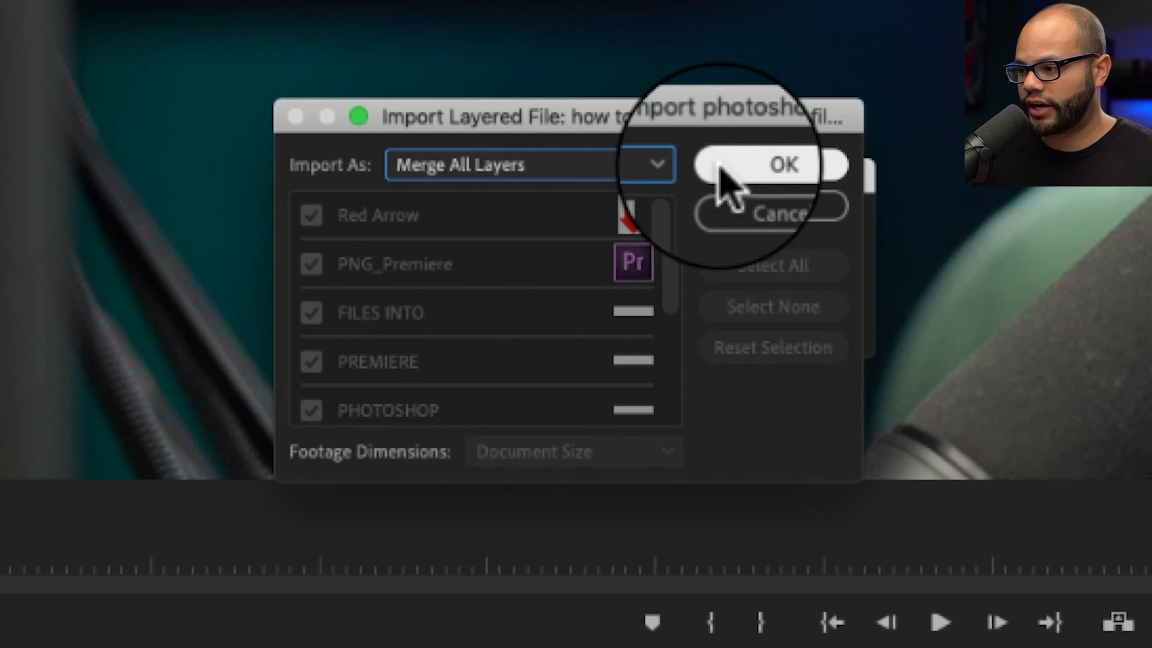
click(719, 168)
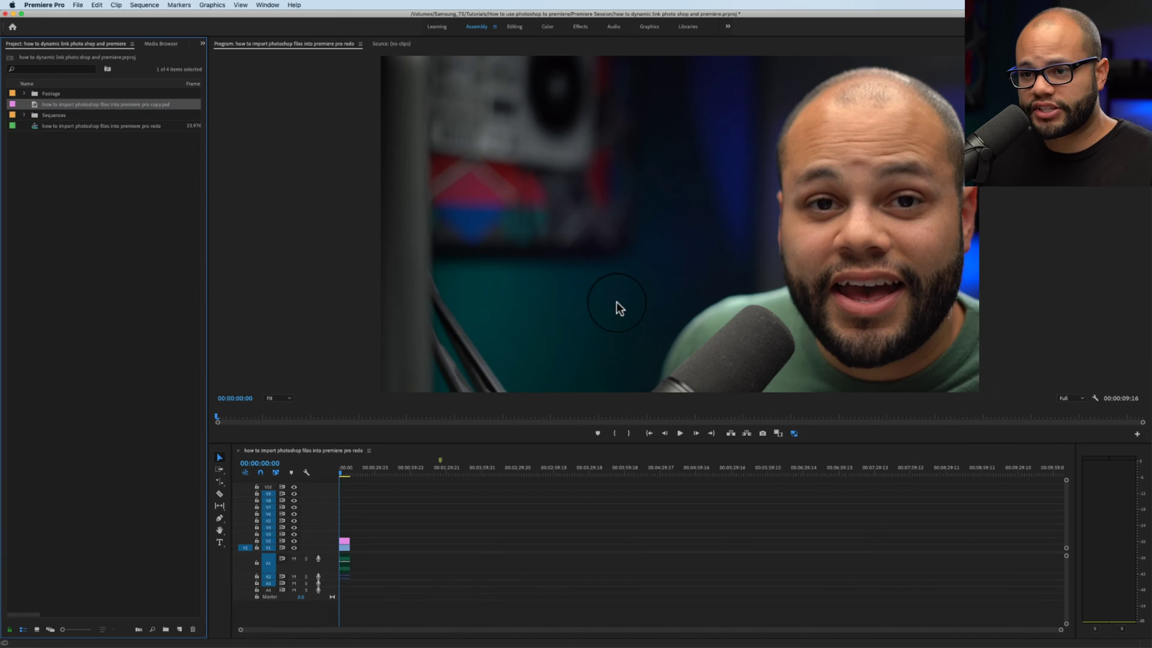
Place the merged thumbnail PSD on V2 over the video, preview it, and choose Edit Original
drag(42, 105, 322, 542)
click(360, 473)
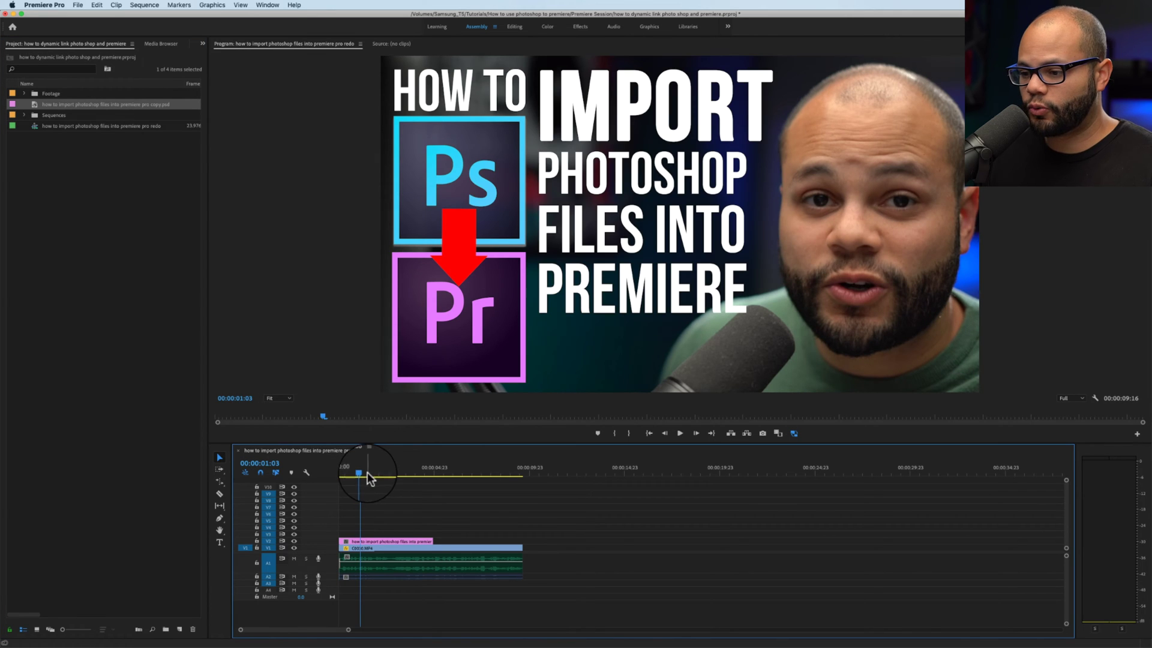
mouse_move(368, 478)
mouse_down()
mouse_move(412, 476)
mouse_move(380, 476)
mouse_up()
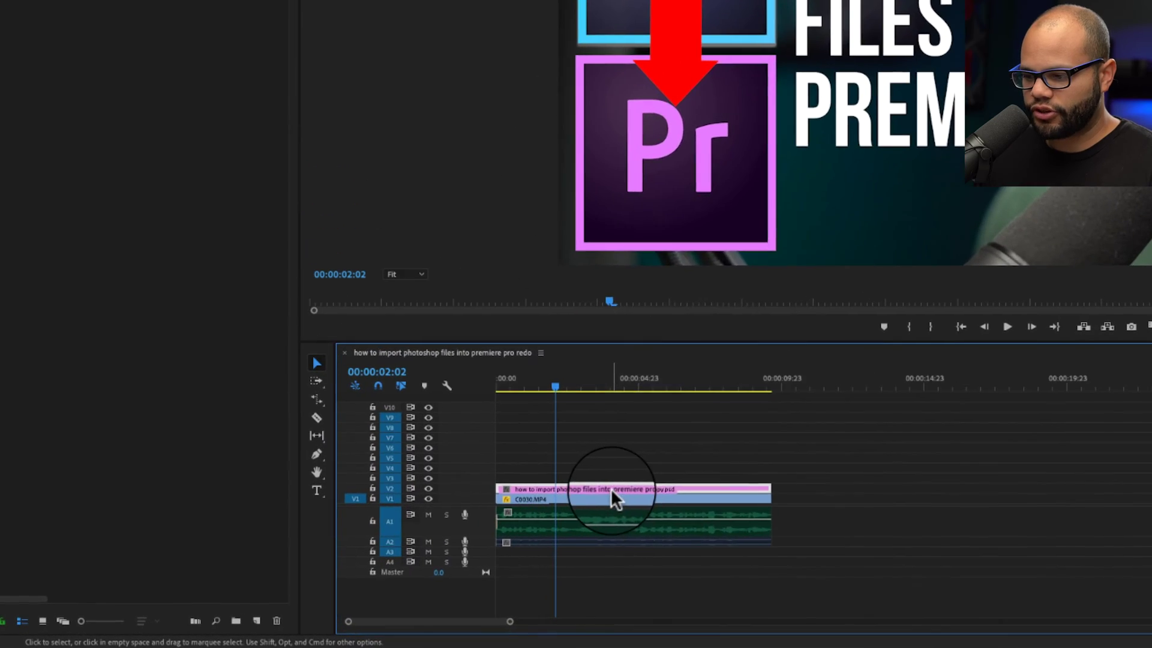
right_click(452, 531)
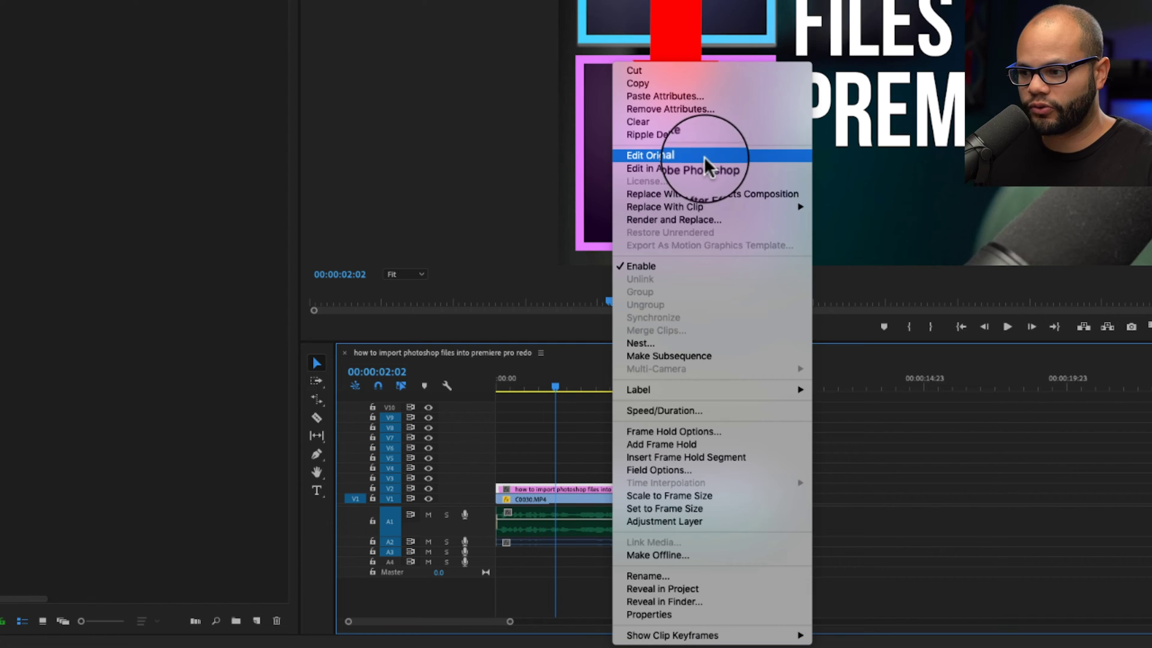
click(704, 156)
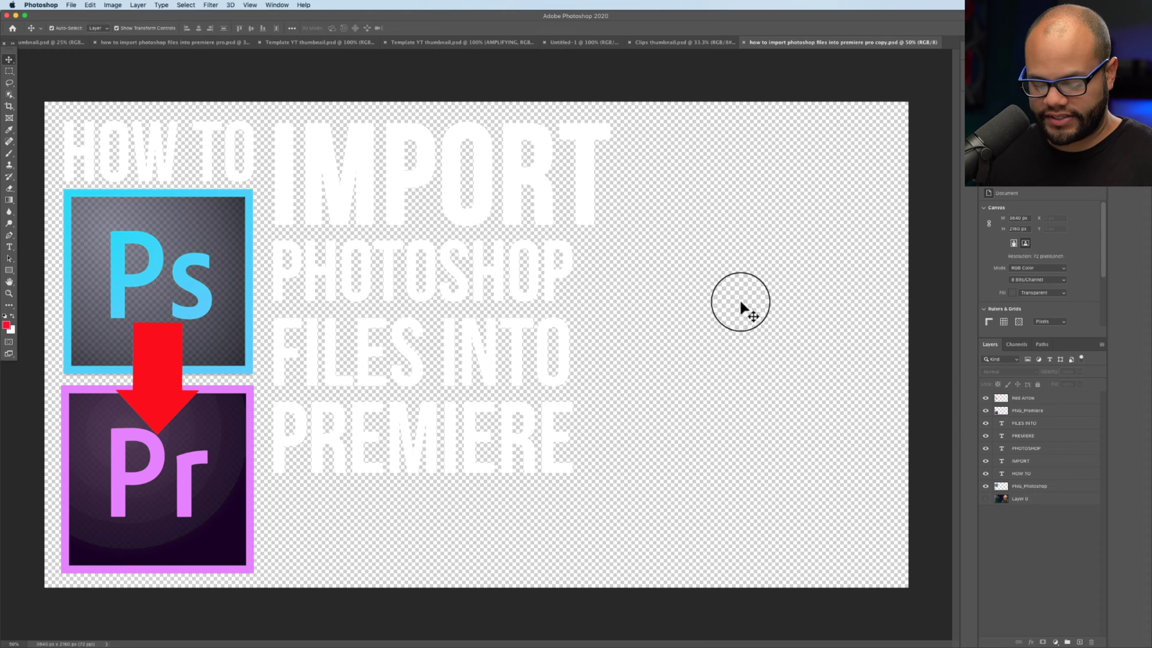
Recolour all the title text layers dark green
click(1031, 423)
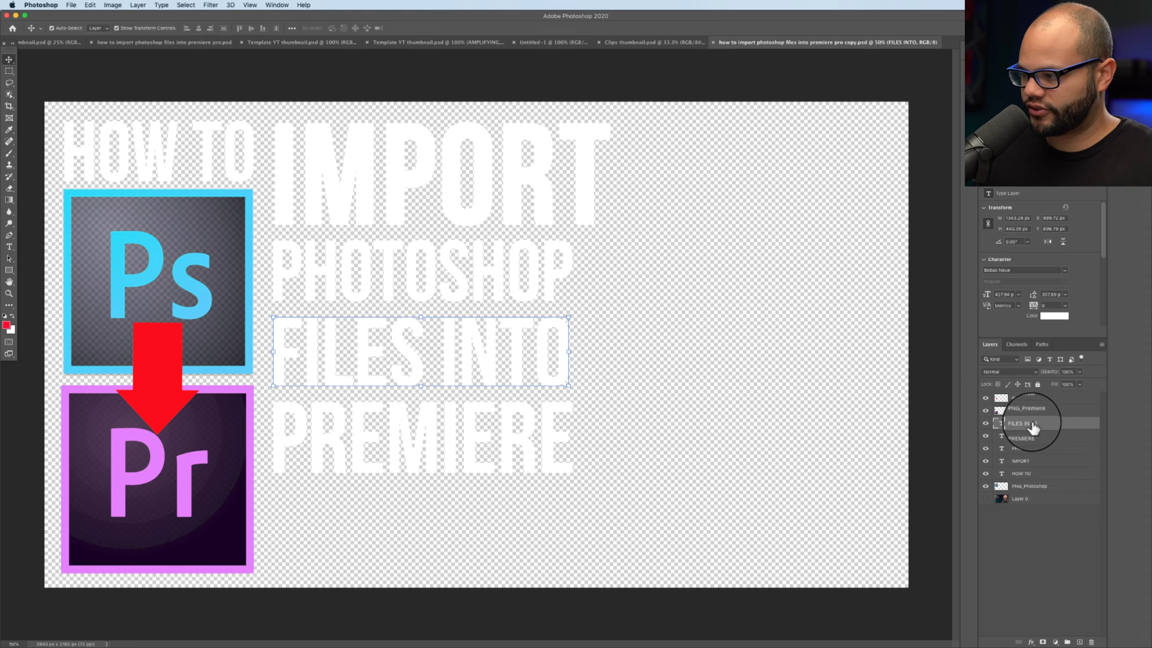
shift+click(1023, 474)
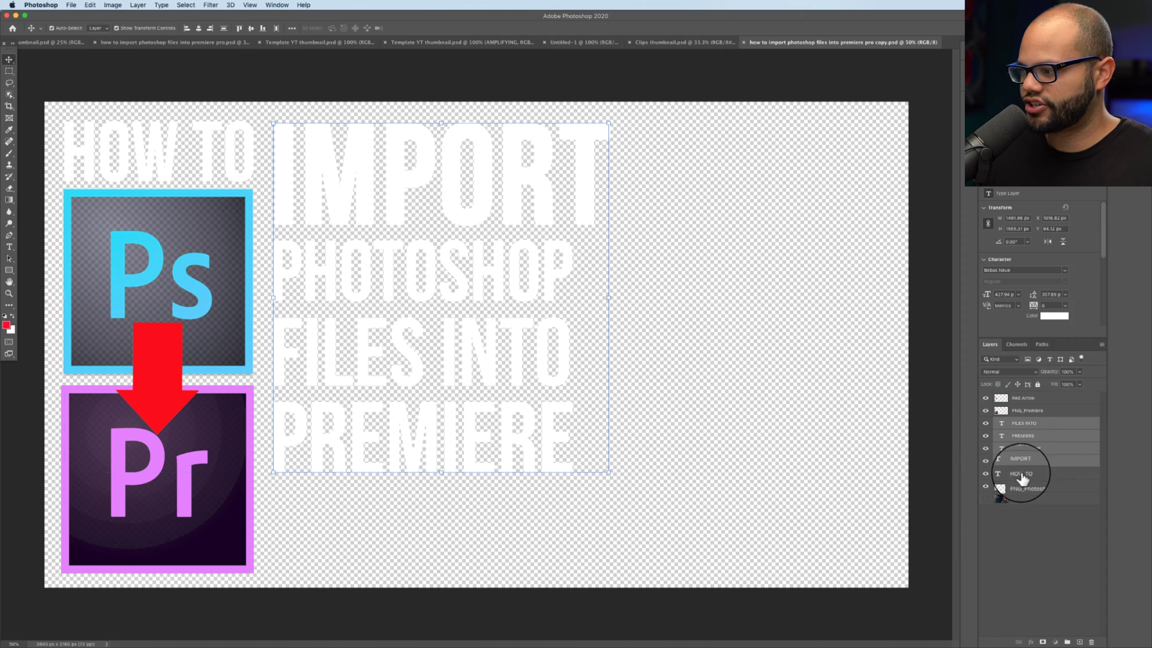
click(1054, 316)
drag(585, 373, 585, 344)
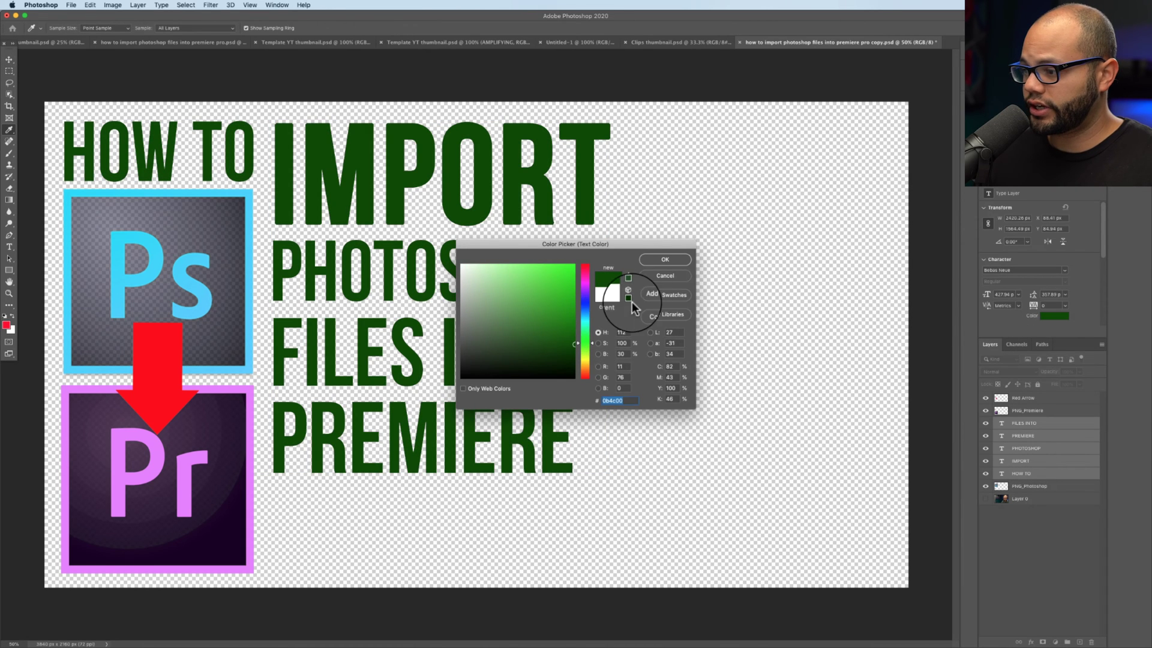
click(666, 261)
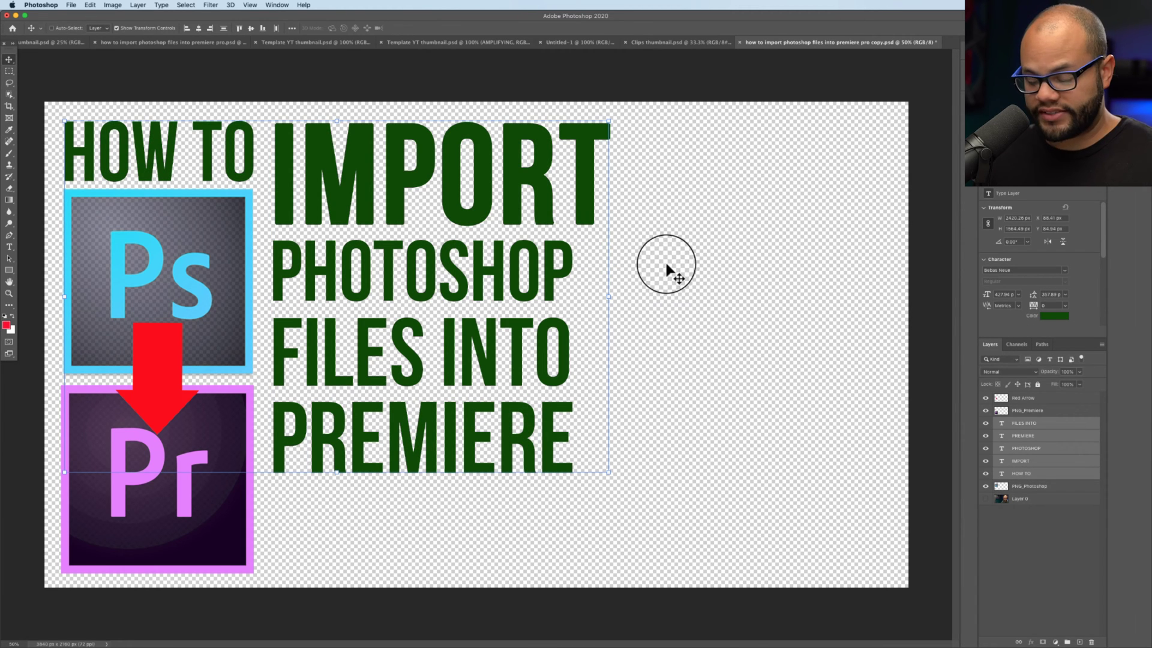
Check the green title in Premiere, then hide the PHOTOSHOP and PREMIERE layers
key(super+Tab)
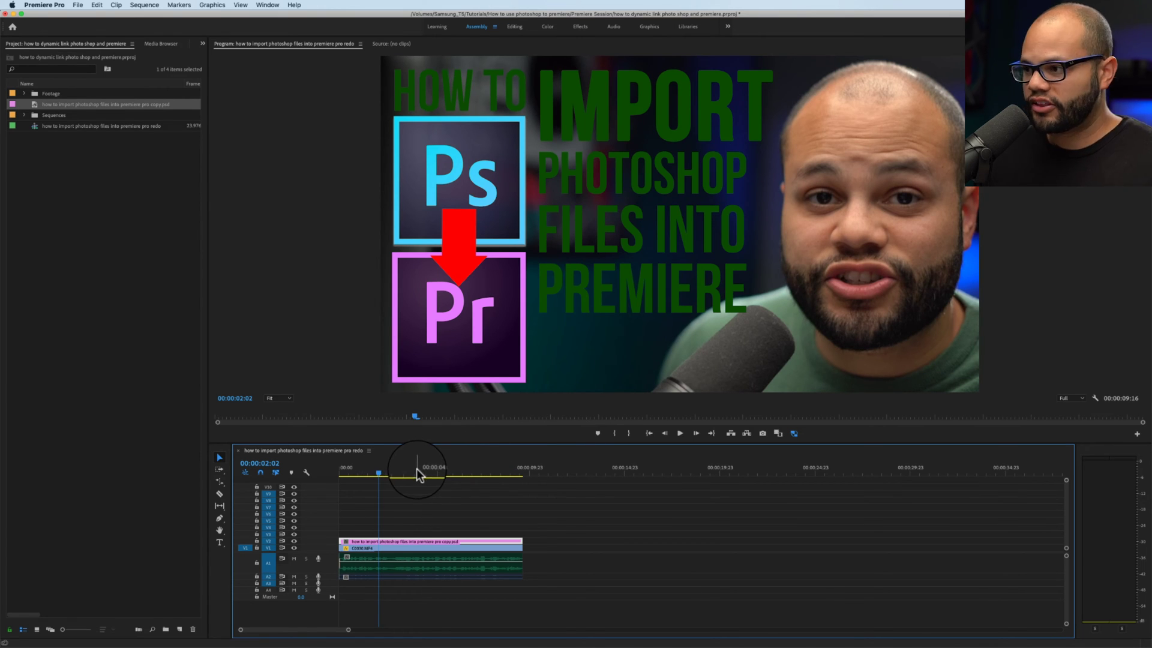
key(super+Tab)
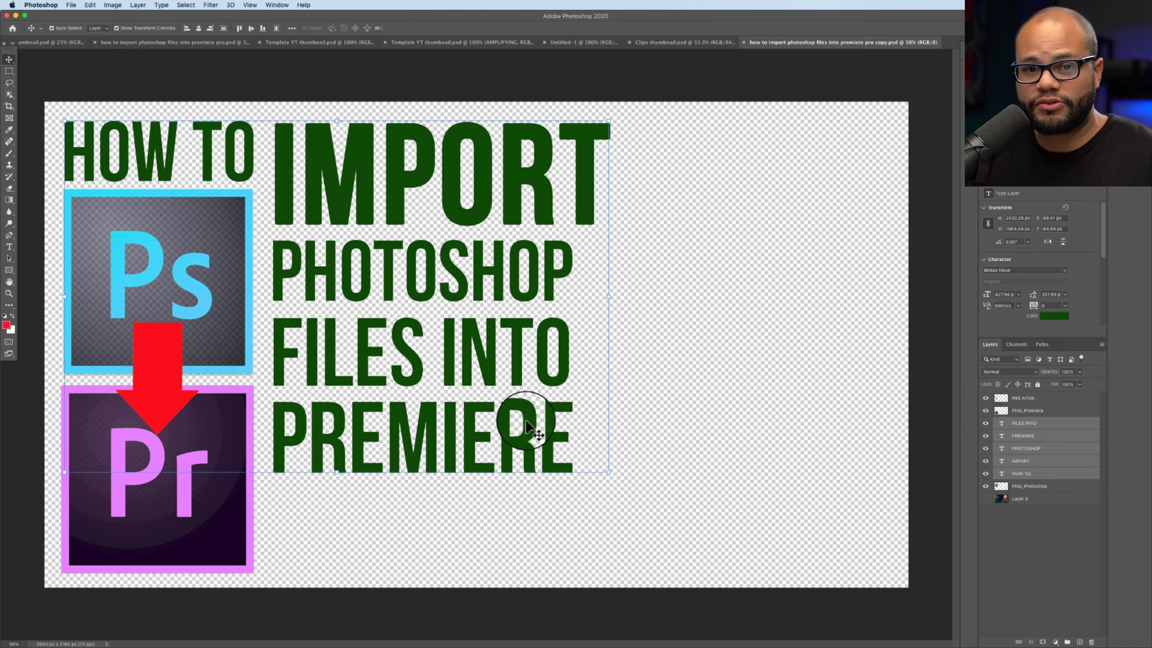
click(985, 448)
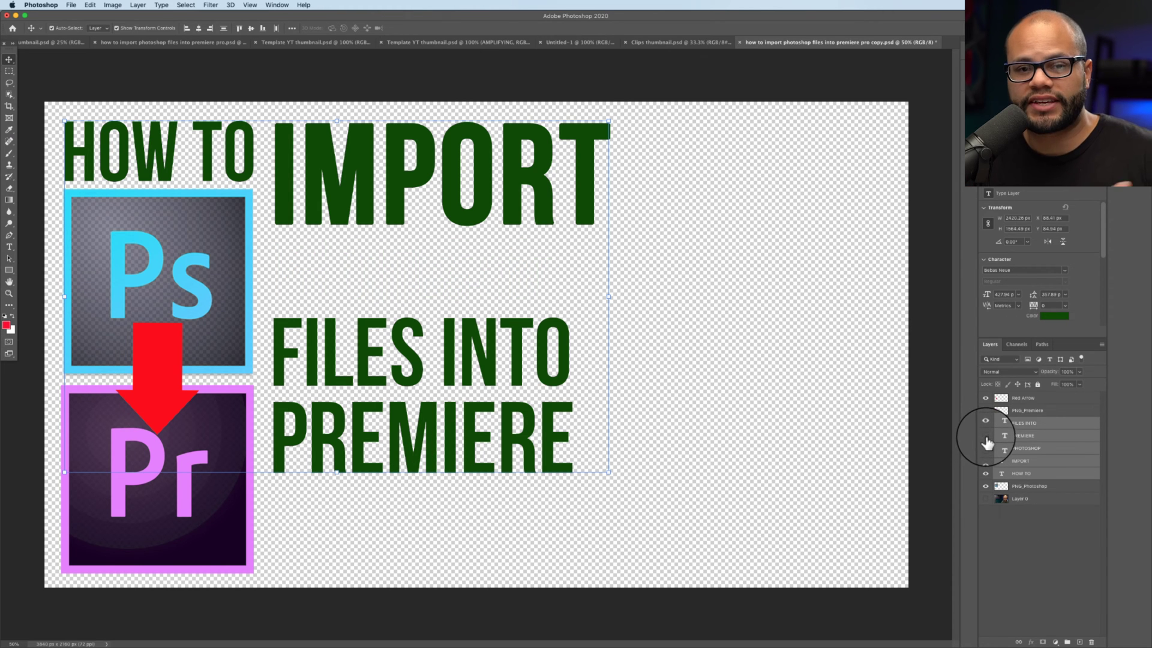
click(986, 436)
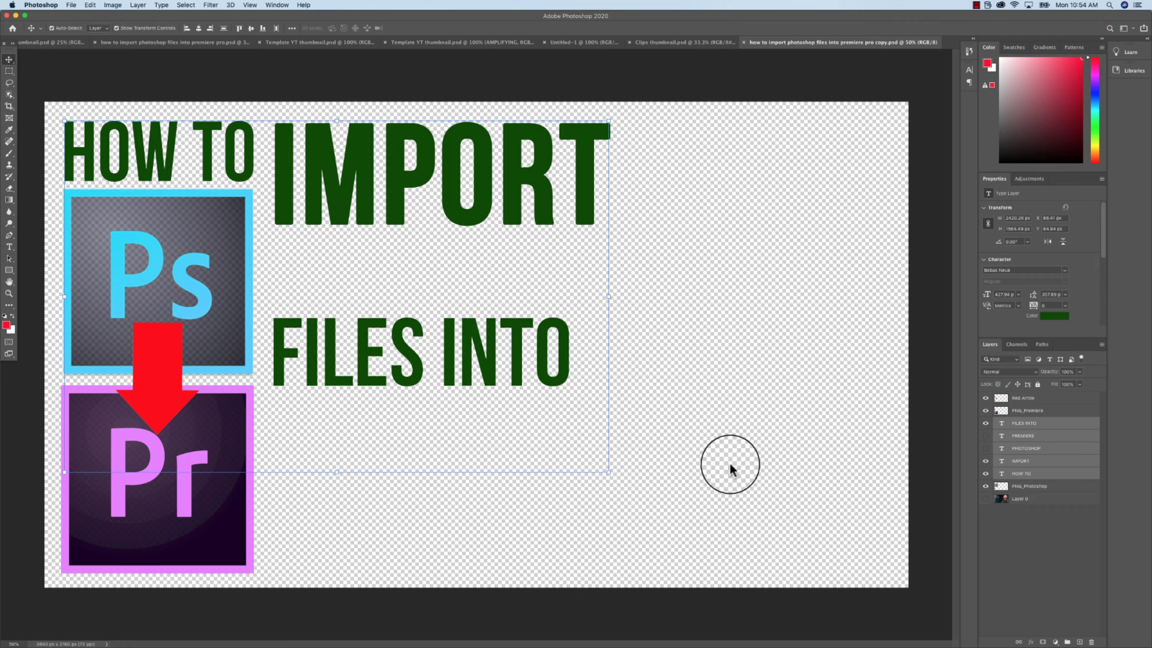
Switch to Premiere Pro to check the updated thumbnail title
key(super+Tab)
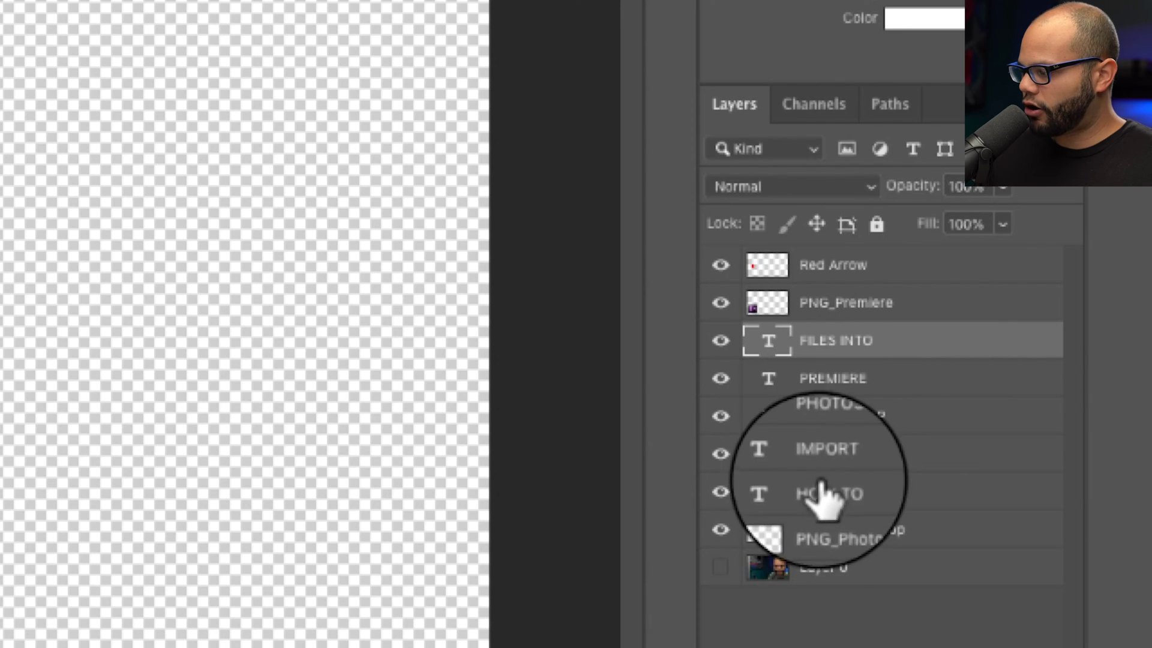
Move the five title text layers below PNG_Photoshop and FILES INTO below PREMIERE
shift+click(821, 491)
drag(827, 342, 839, 531)
click(813, 343)
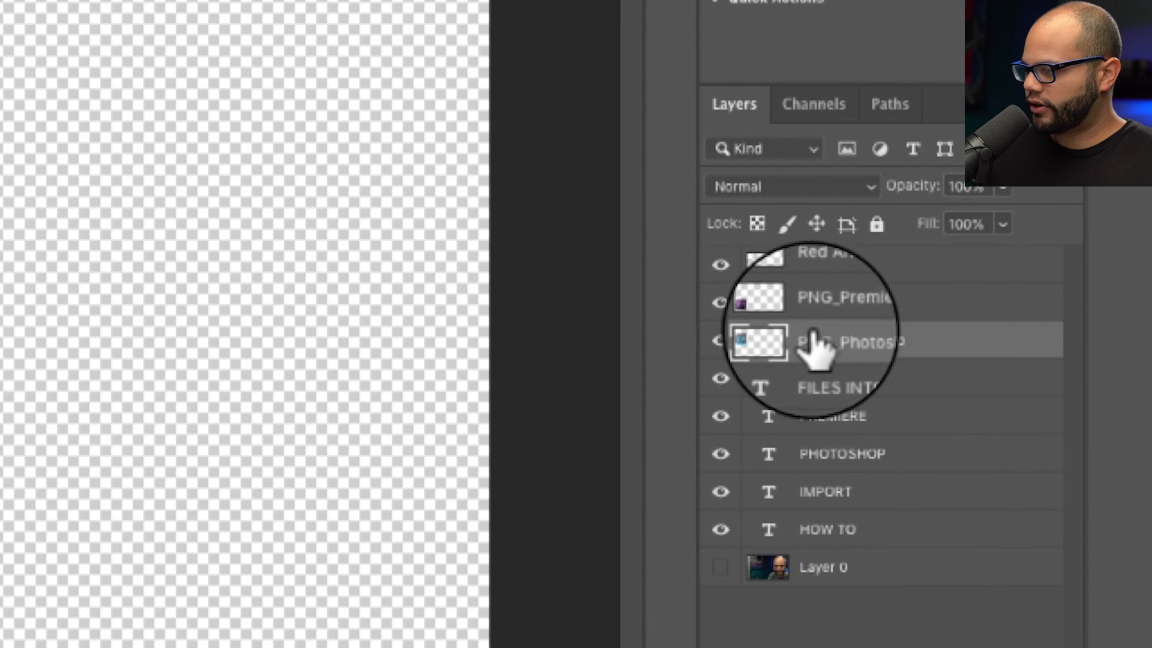
click(816, 303)
click(817, 270)
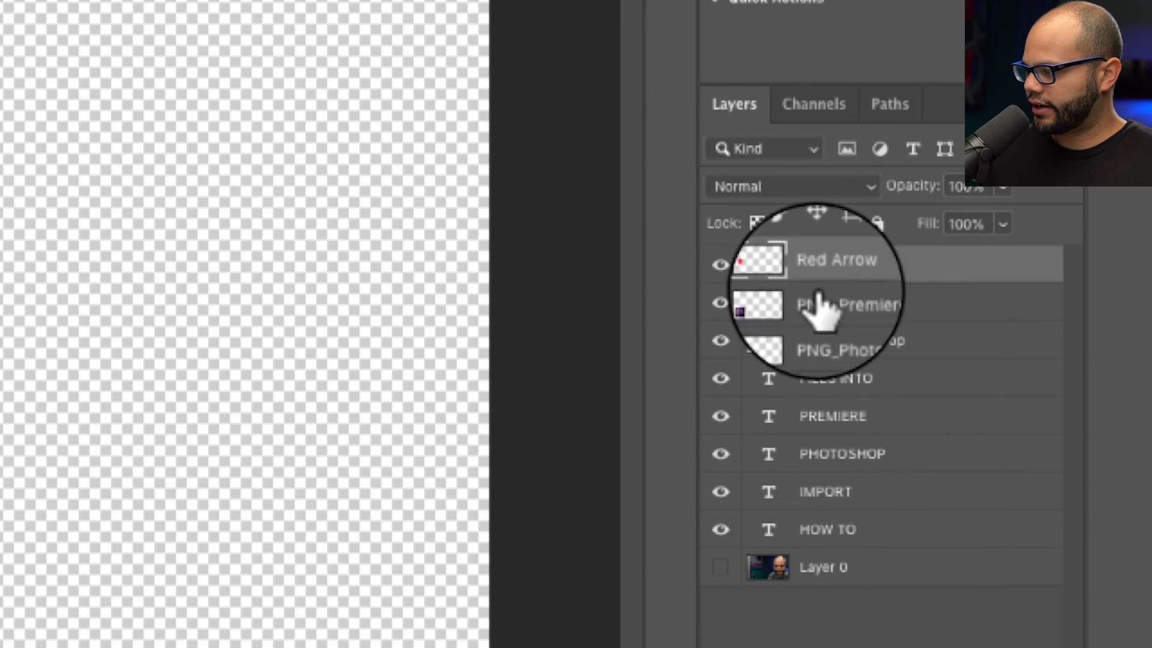
click(817, 303)
click(817, 340)
drag(822, 377, 831, 428)
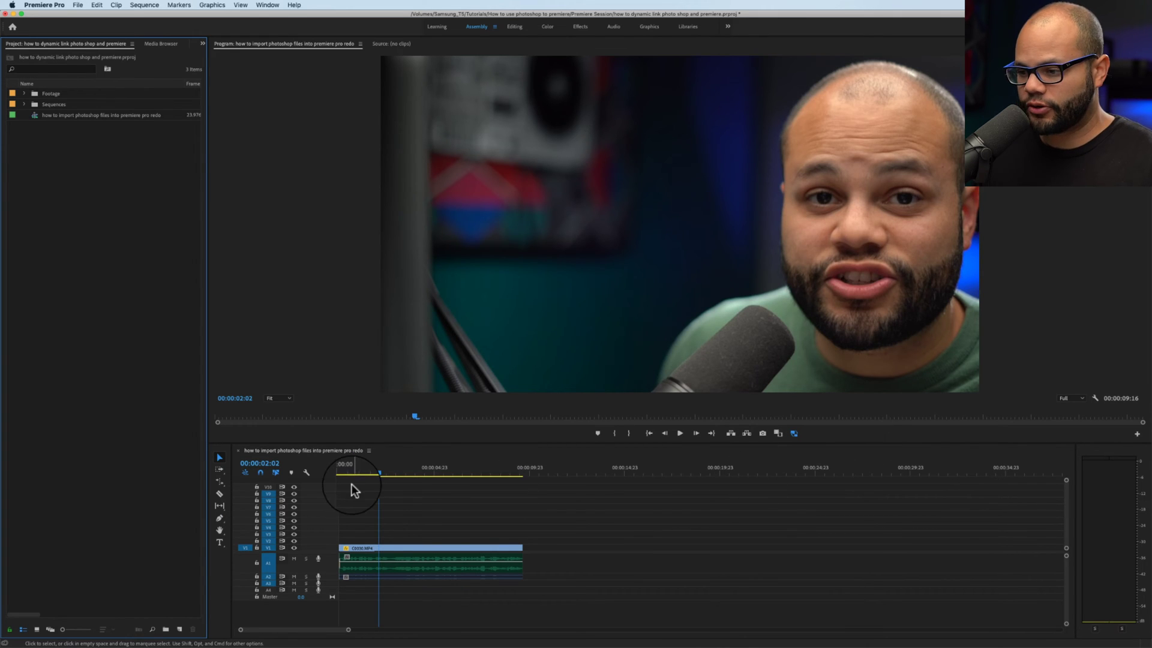
Add the Export Frame button to the Program Monitor controls via the Button Editor
click(435, 473)
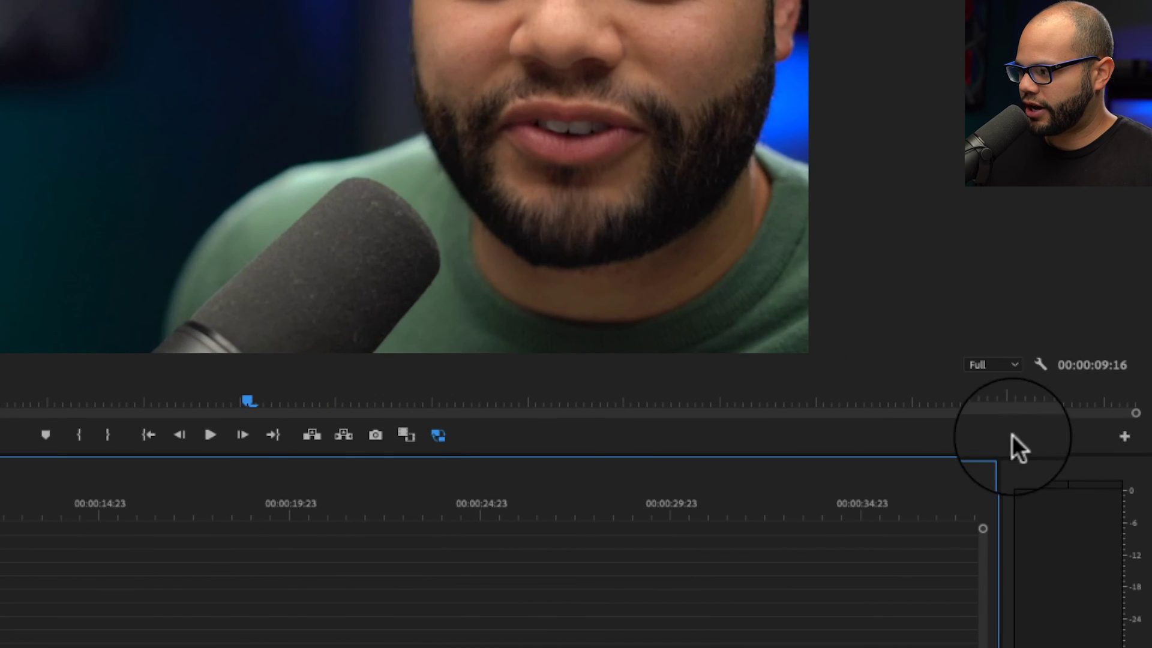
click(1125, 443)
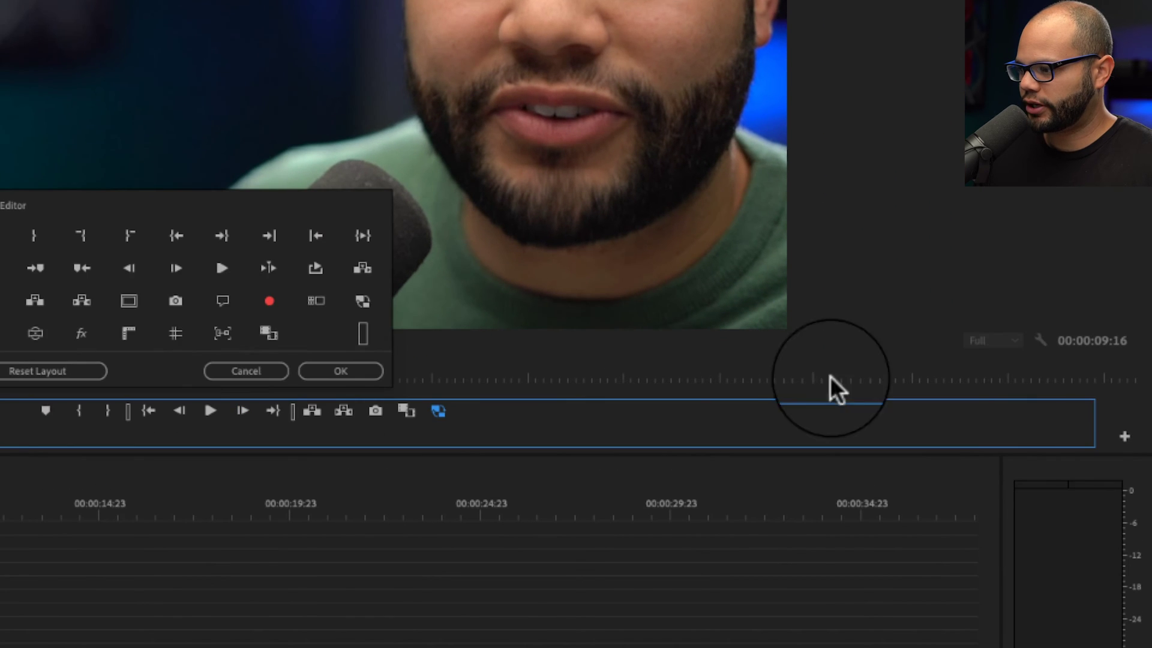
drag(175, 301, 386, 408)
click(344, 370)
Export the frame at 00:00:05:01 as a JPEG into the Stills from vid folder
drag(484, 432, 664, 433)
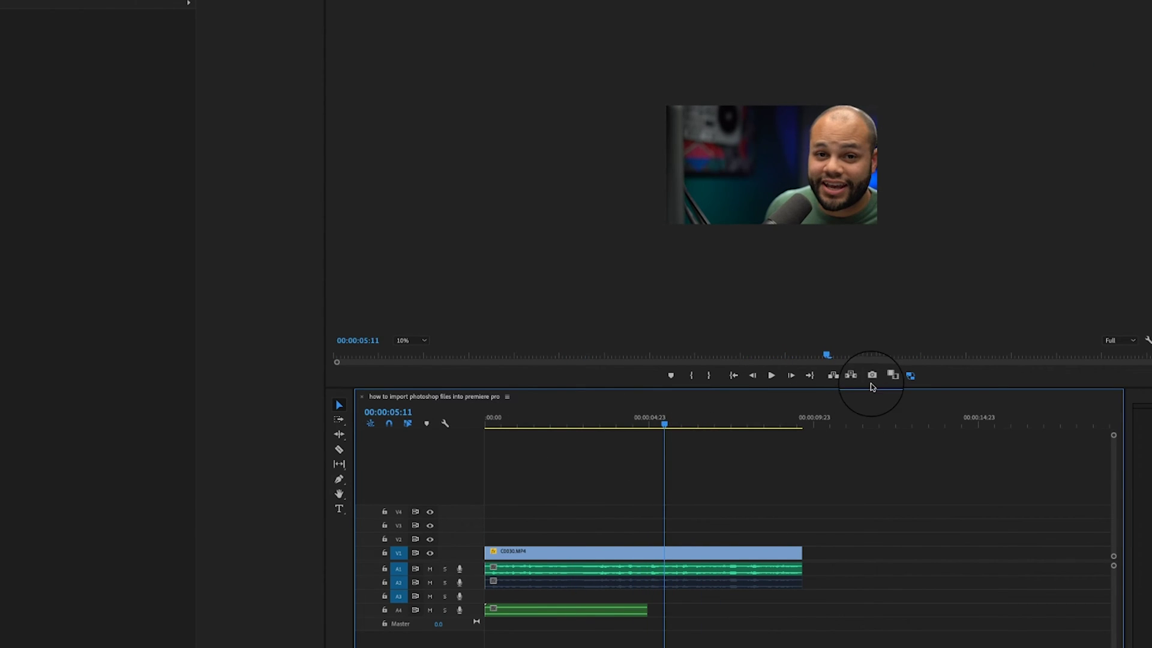
click(872, 375)
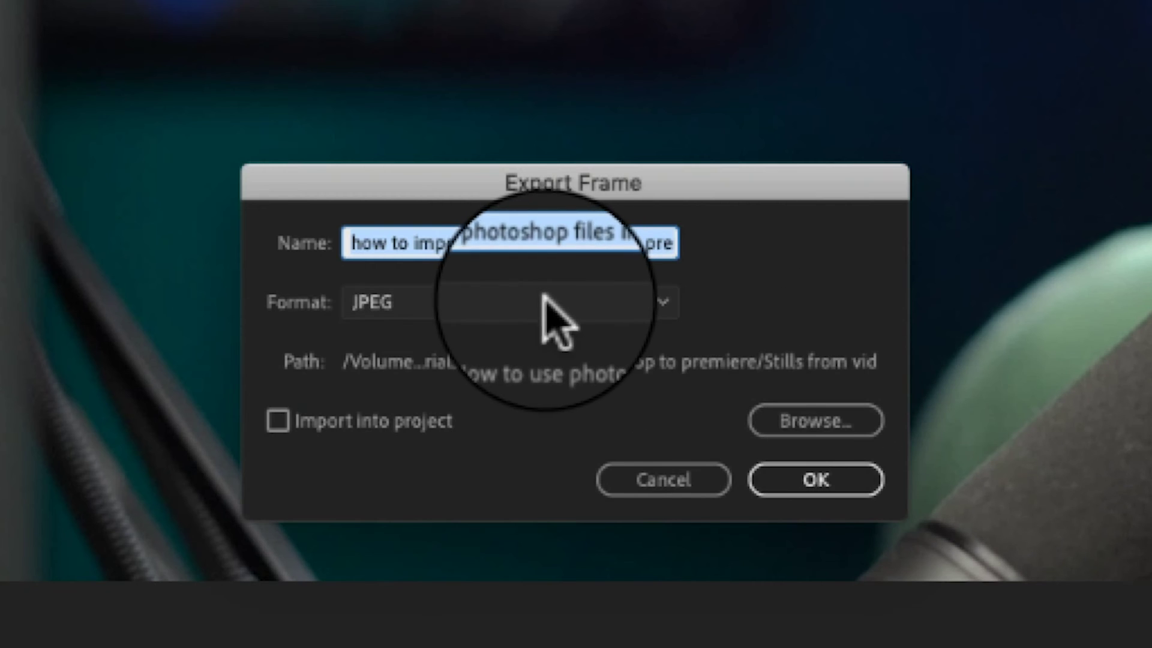
click(851, 422)
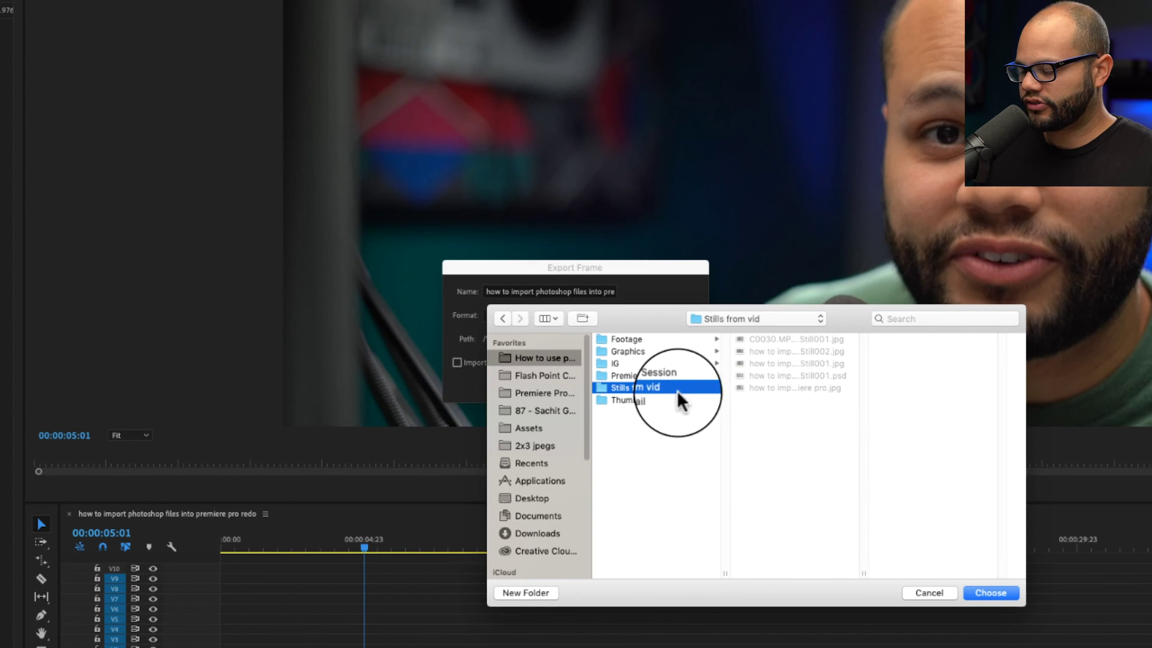
click(975, 592)
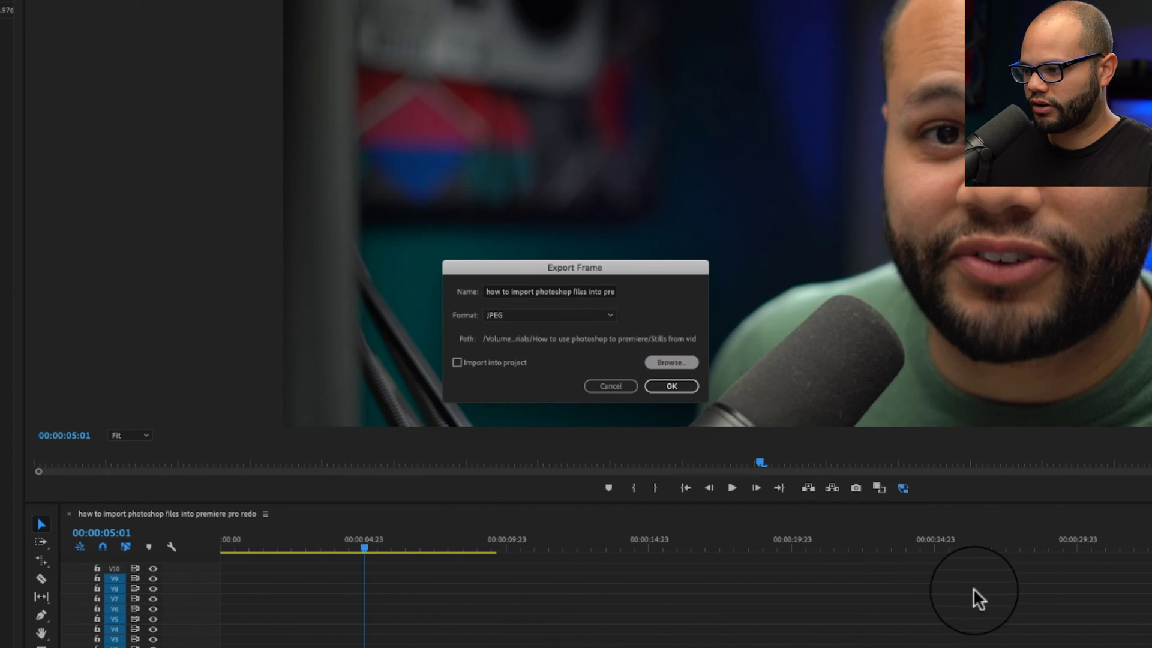
click(671, 384)
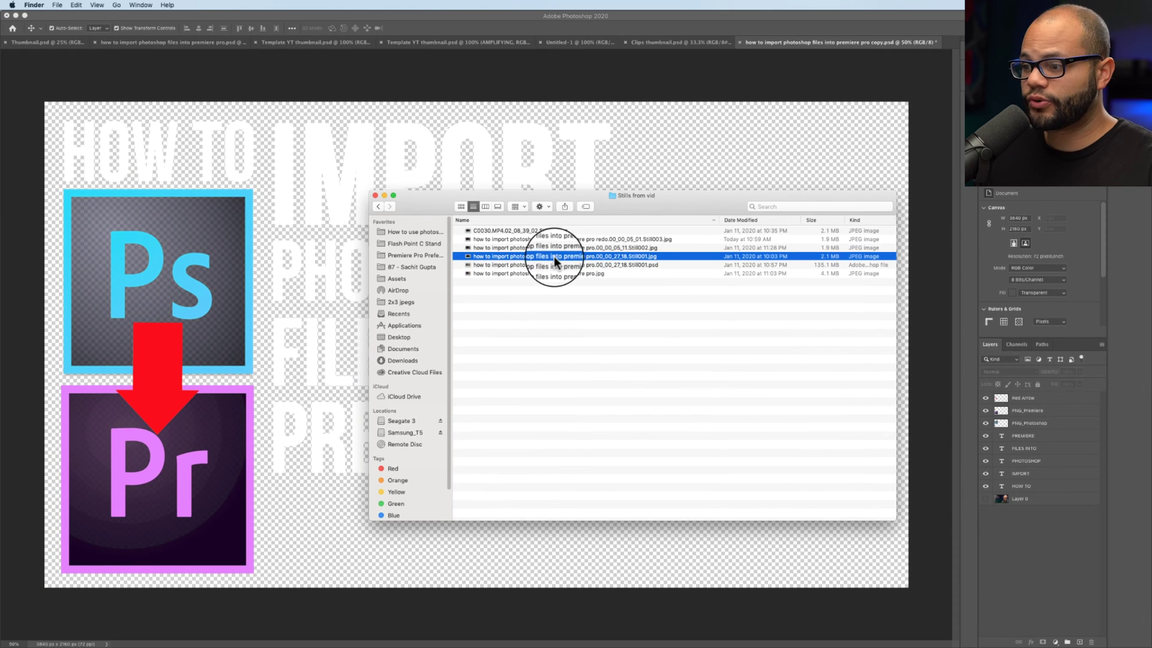
Send the exported still to After Effects in the Dock, then hide the background photo layer
drag(542, 235, 343, 630)
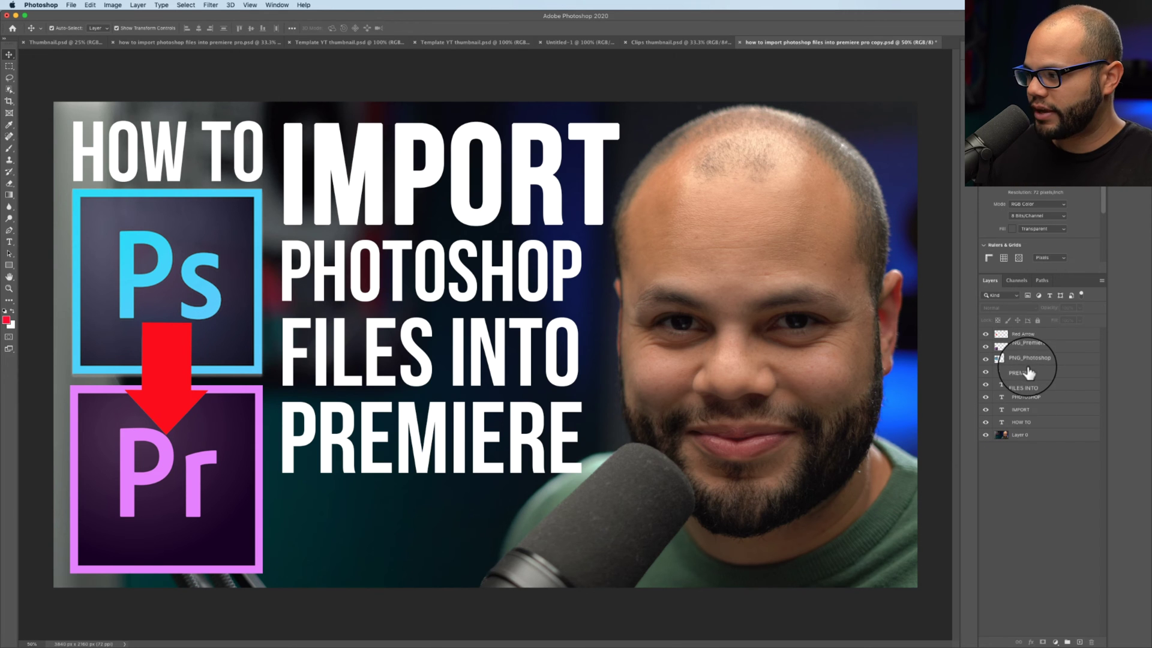
click(986, 435)
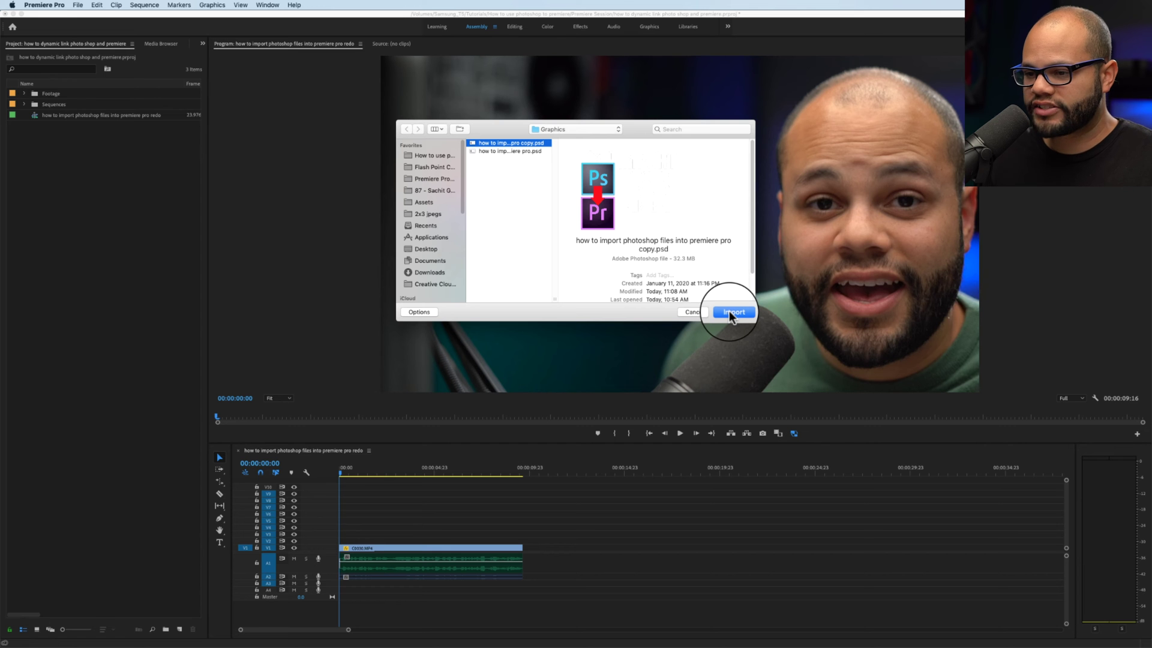
Import the thumbnail PSD as a Sequence, leaving Layer 0 unchecked
click(731, 312)
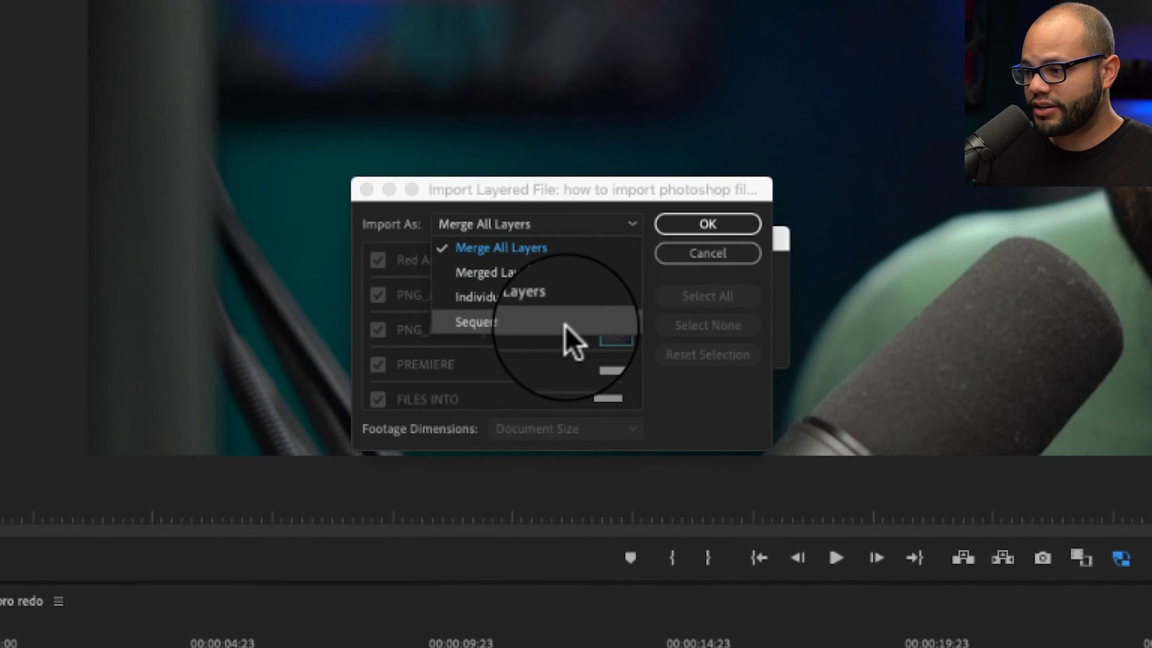
click(572, 339)
scroll(435, 269, down, 5)
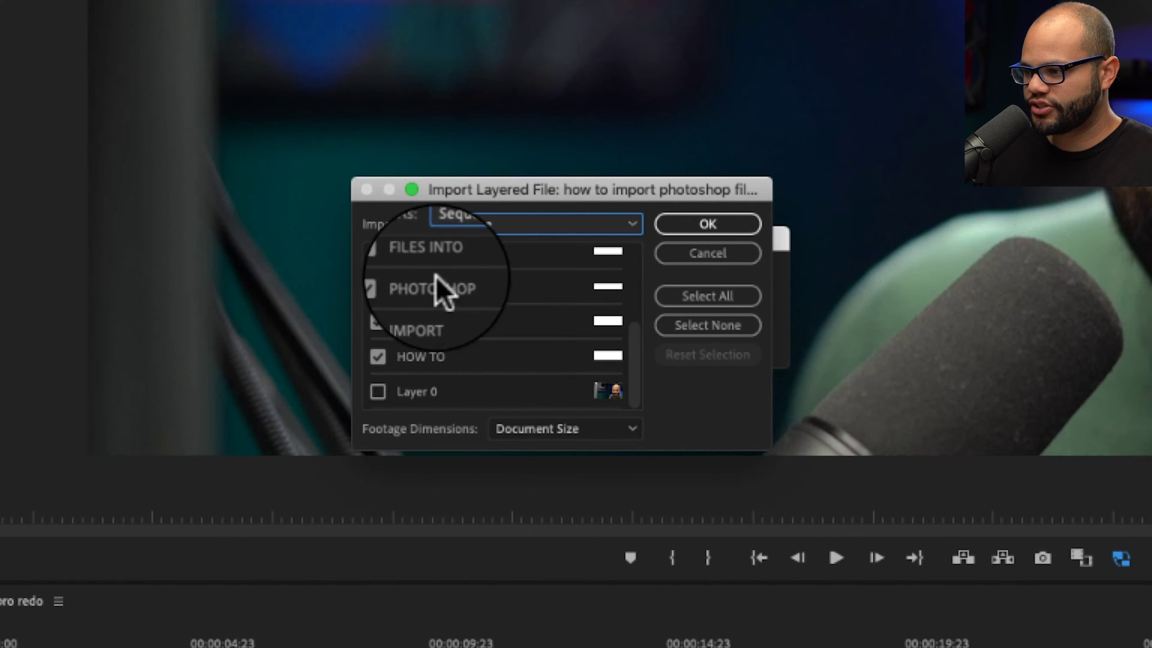
scroll(436, 276, up, 5)
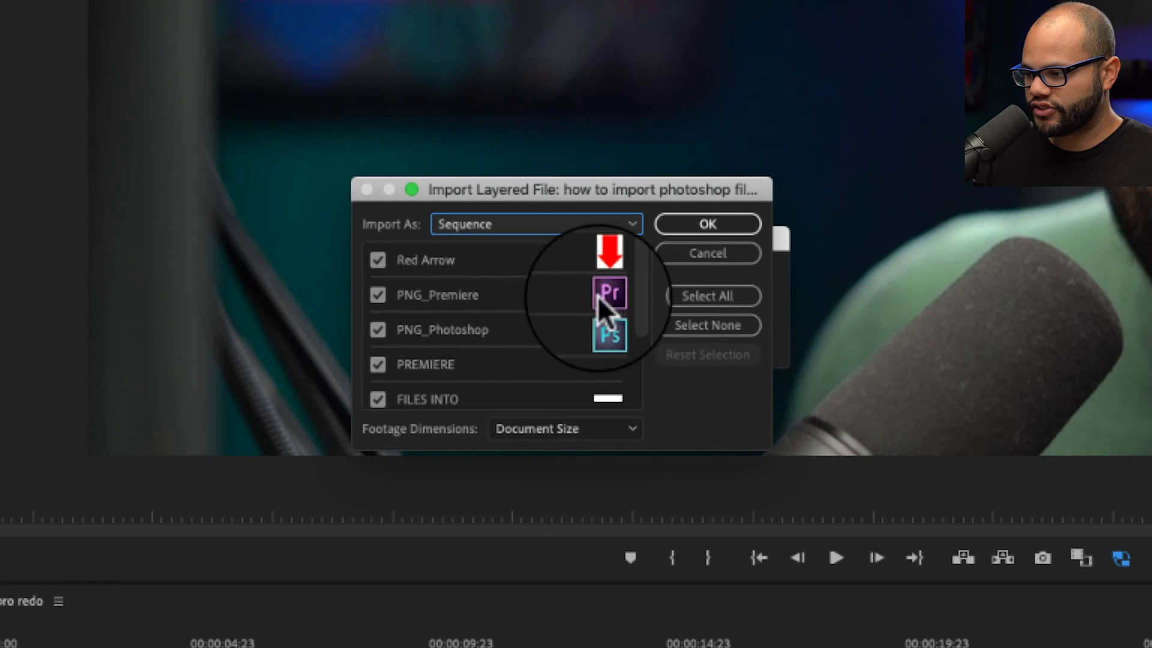
scroll(504, 304, down, 4)
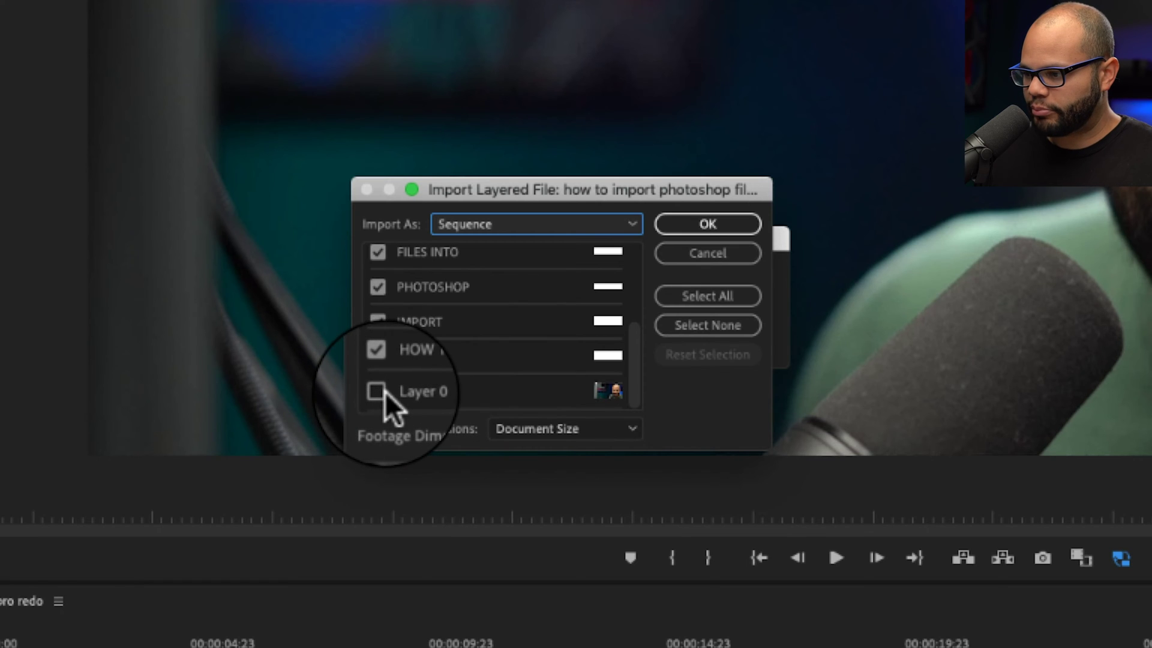
key(super+Tab)
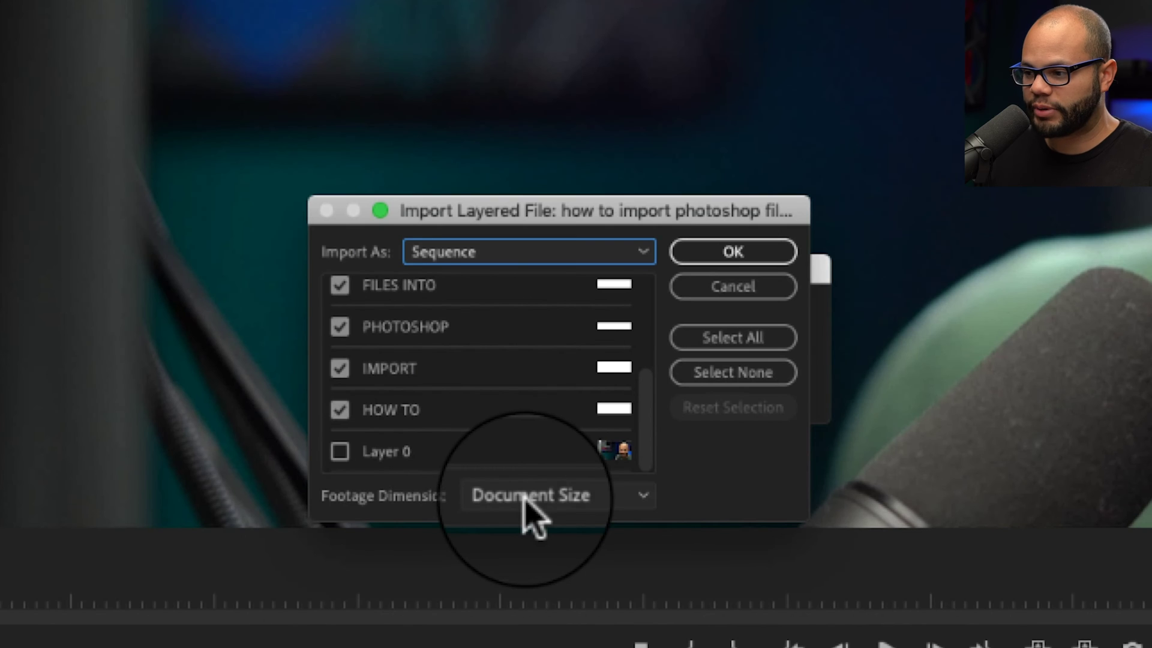
Keep Footage Dimensions at Document Size and import the thumbnail PSD's layers into a new bin
click(525, 496)
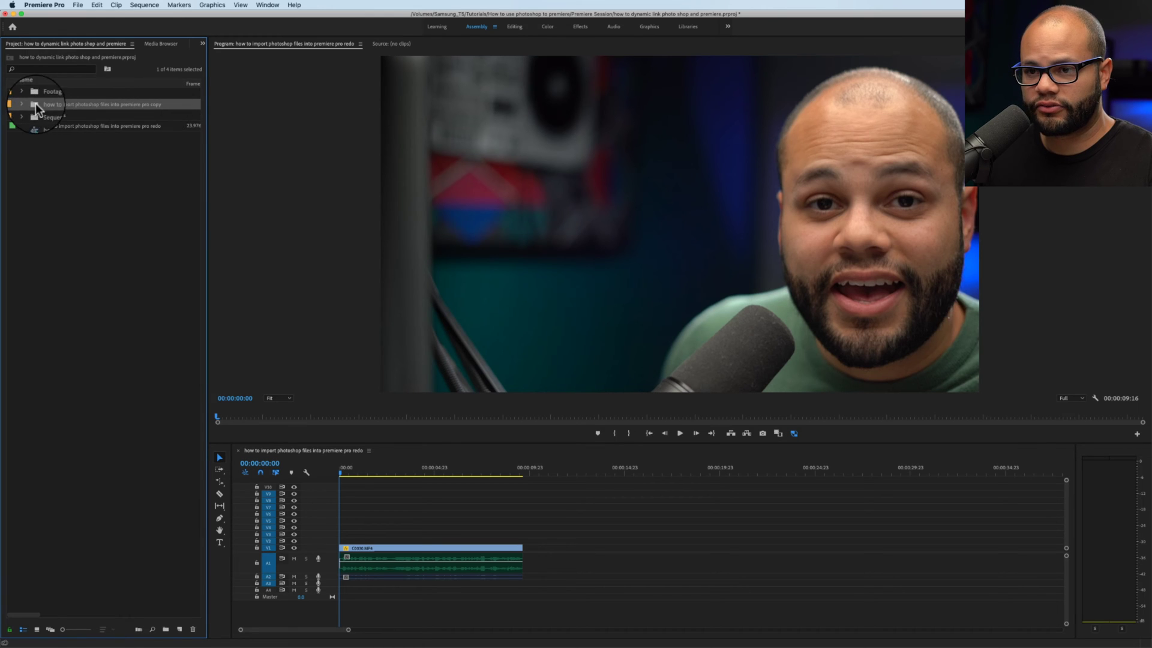
Expand the layer bin and preview FILES INTO, HOW TO, IMPORT, PHOTOSHOP and both logo layers
click(24, 105)
double_click(44, 115)
double_click(45, 125)
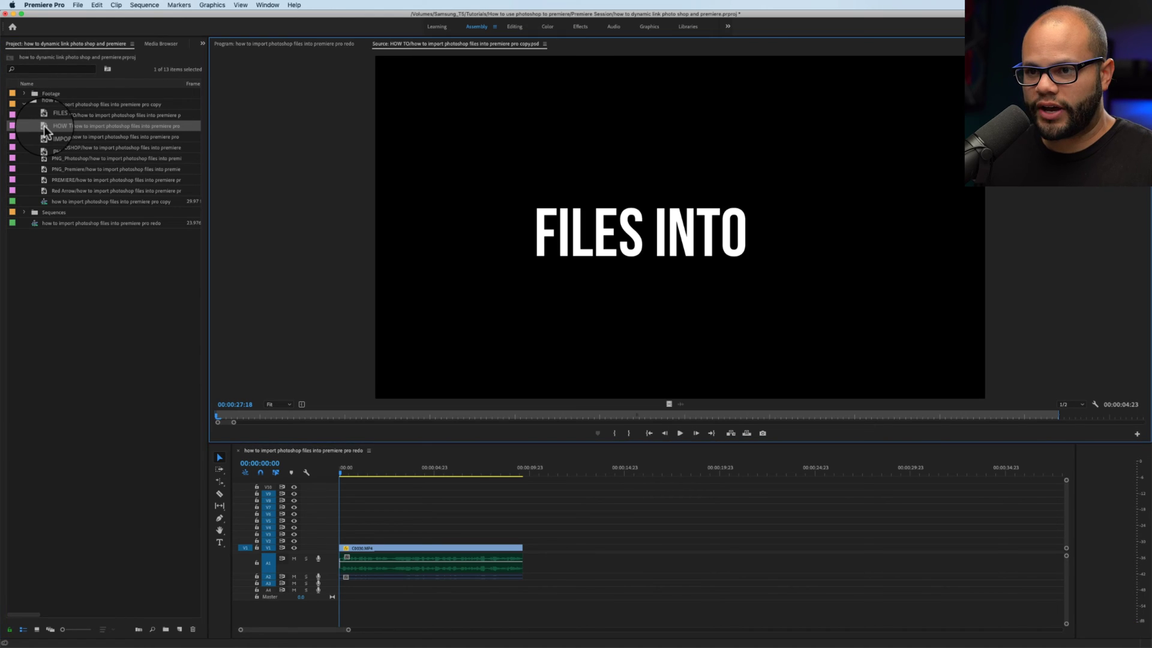
double_click(46, 137)
double_click(46, 148)
double_click(46, 159)
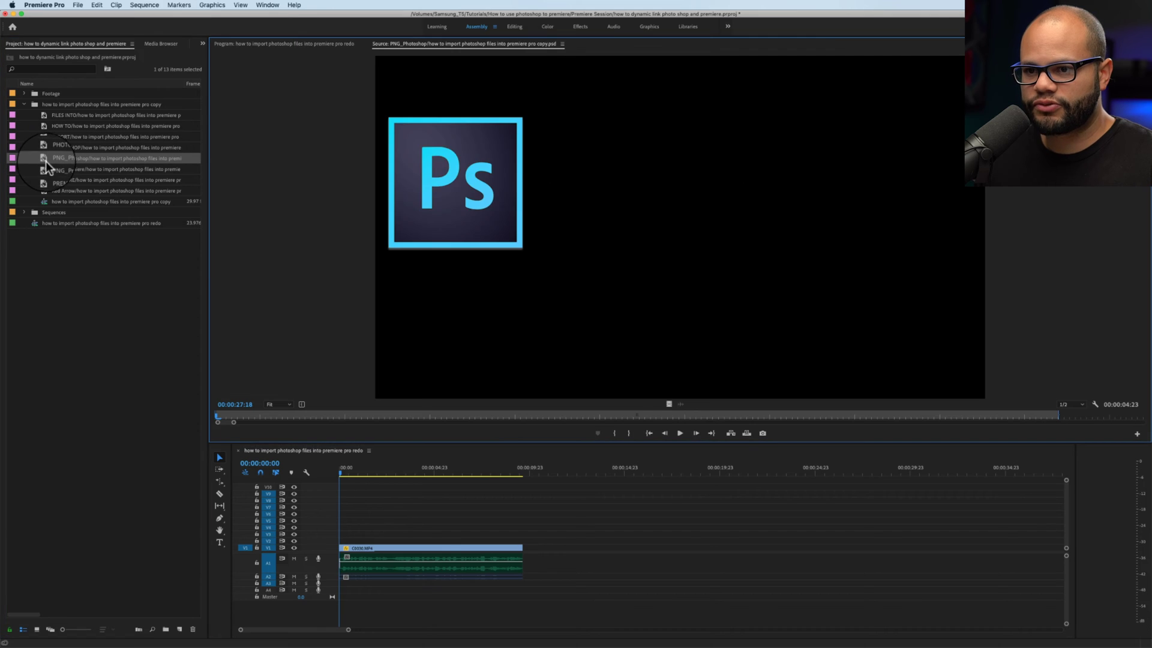
double_click(47, 170)
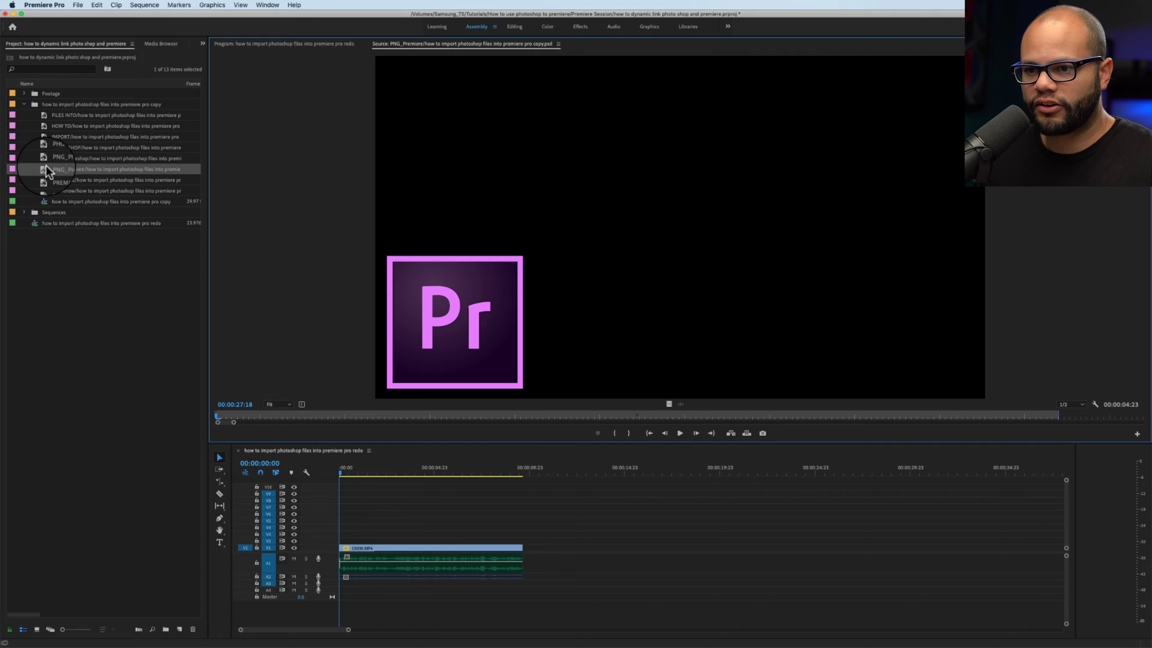
Open the PSD-layer sequence, play through the title build, then switch over to Photoshop
double_click(44, 205)
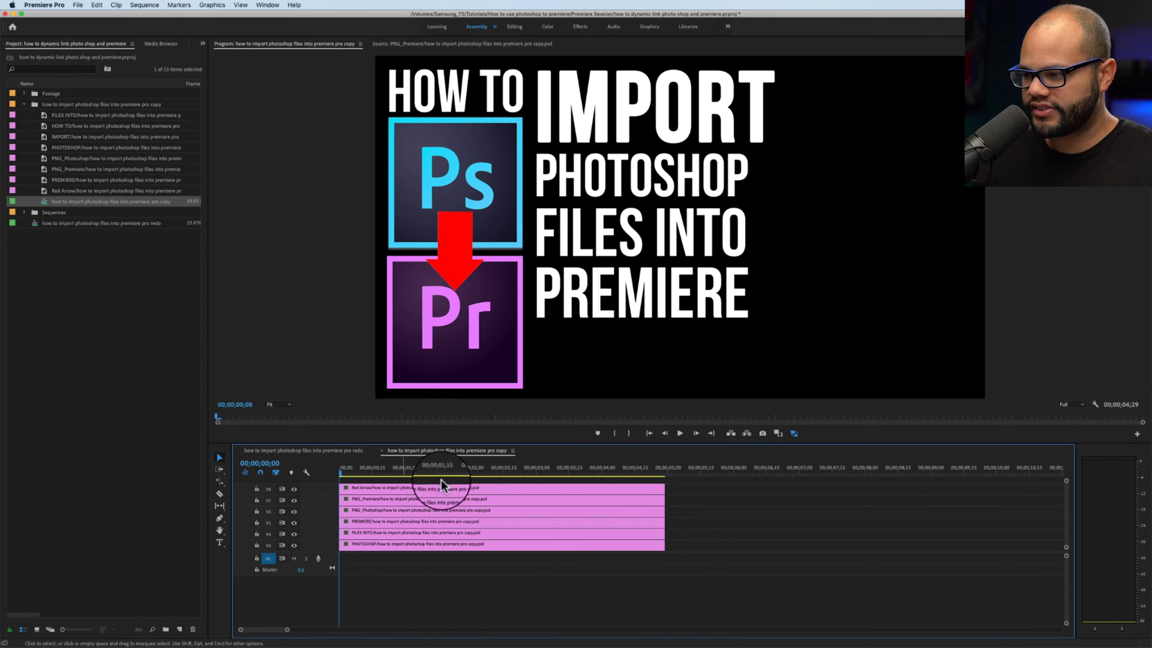
drag(667, 479, 426, 493)
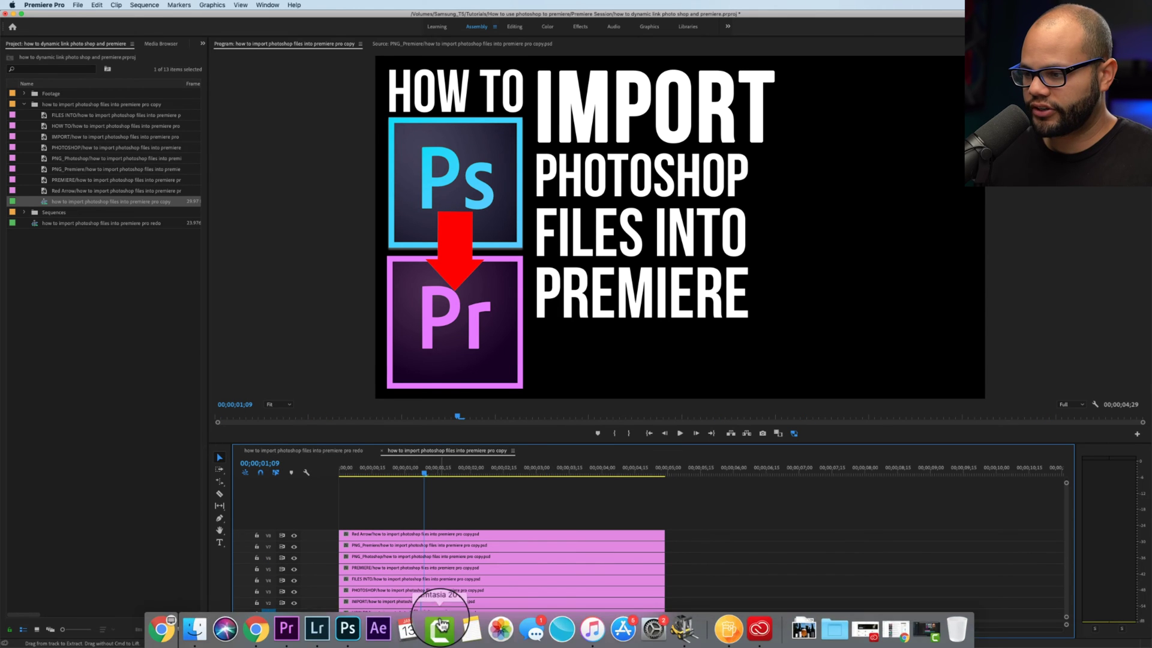
key(super+Tab)
key(super+Tab)
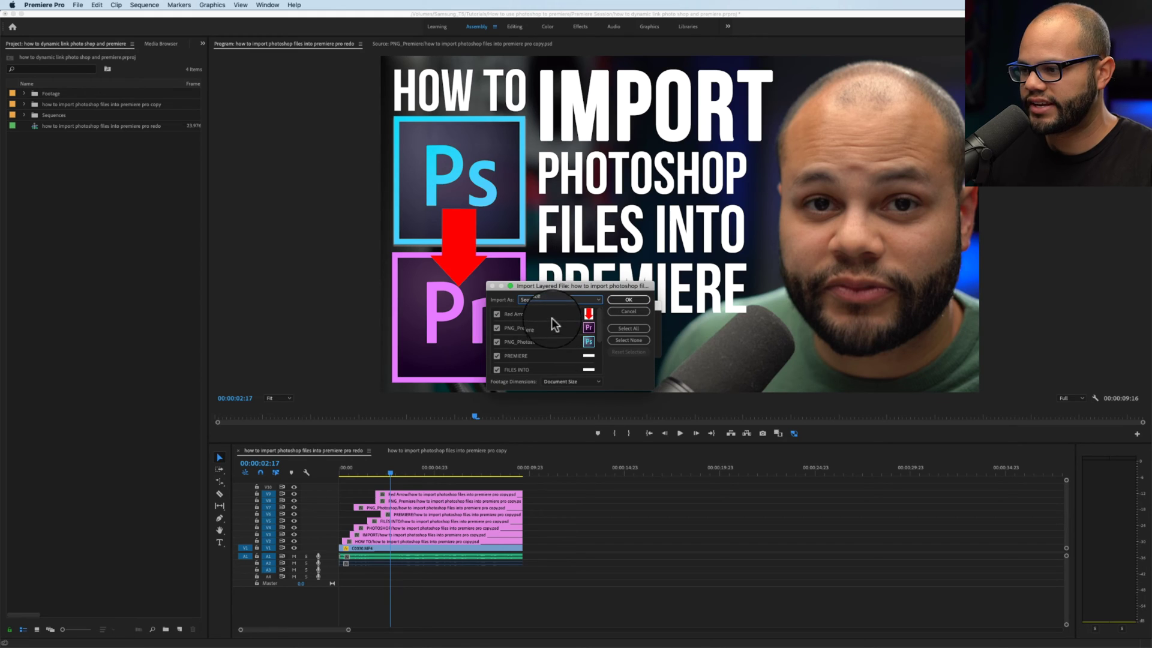
Import the layered PSD again with Footage Dimensions set to Layer Size
click(570, 382)
click(569, 393)
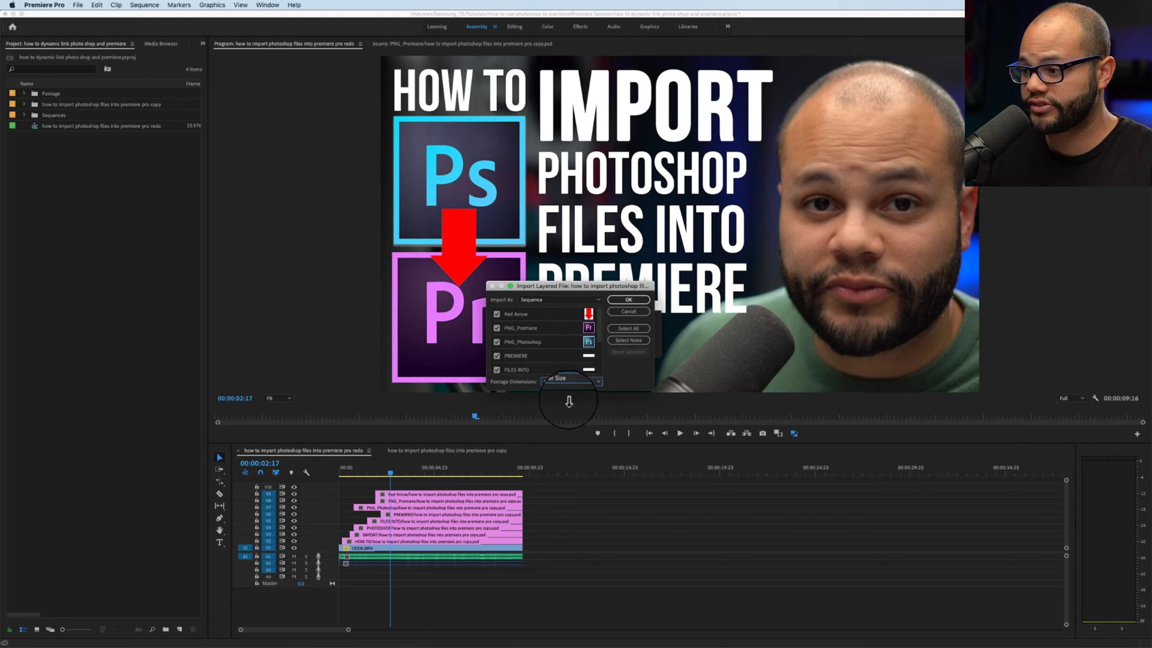
key(Return)
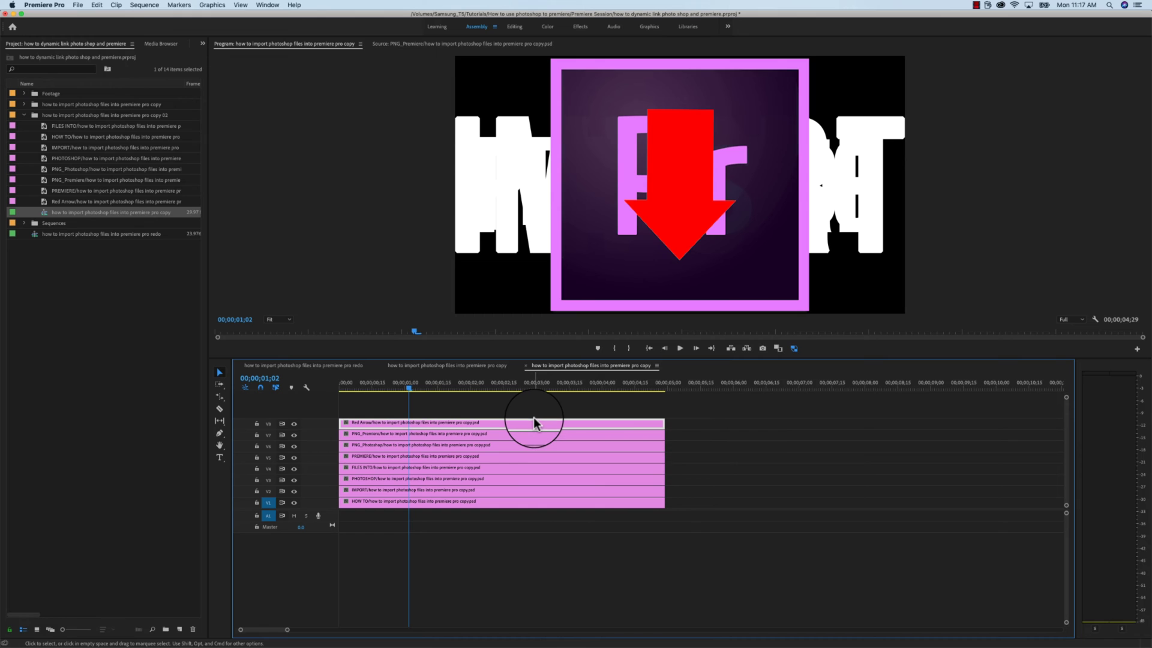
Disable the title layers beneath the Red Arrow and scale the arrow to 73 percent
drag(708, 447, 532, 512)
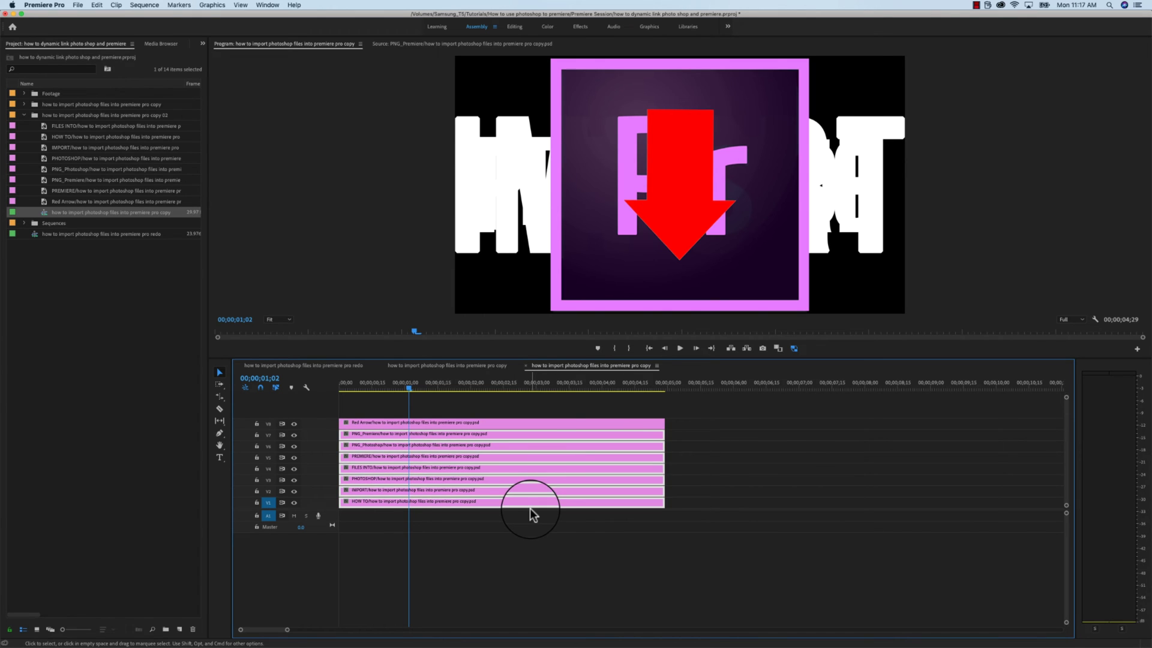
key(shift+e)
click(506, 426)
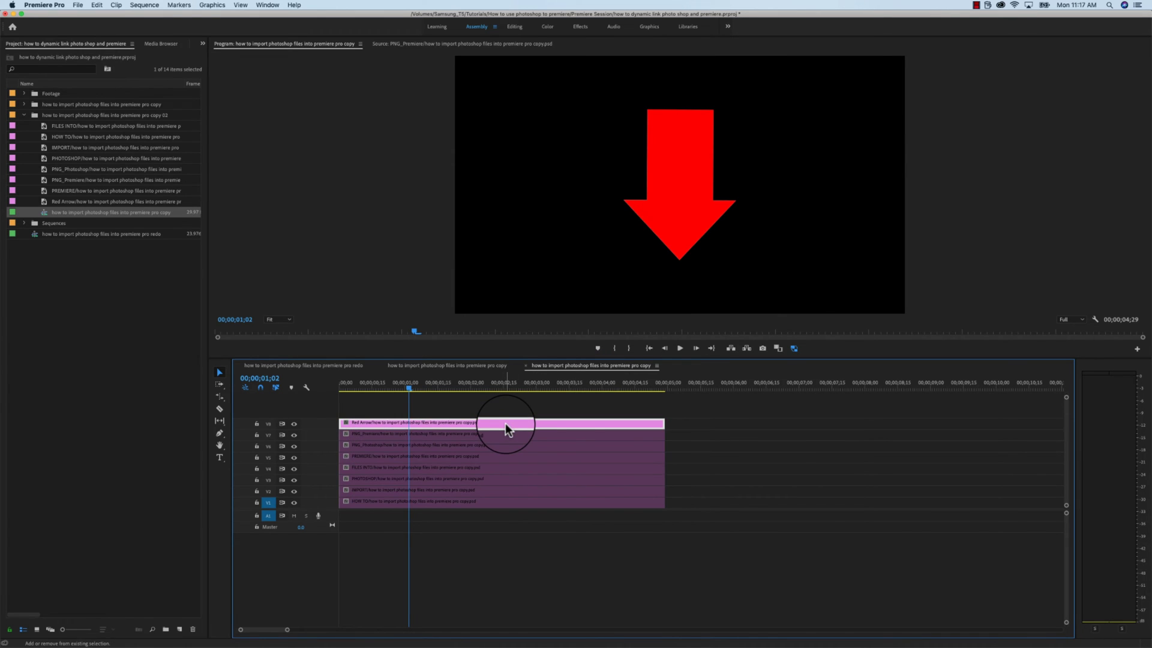
key(shift+5)
click(43, 92)
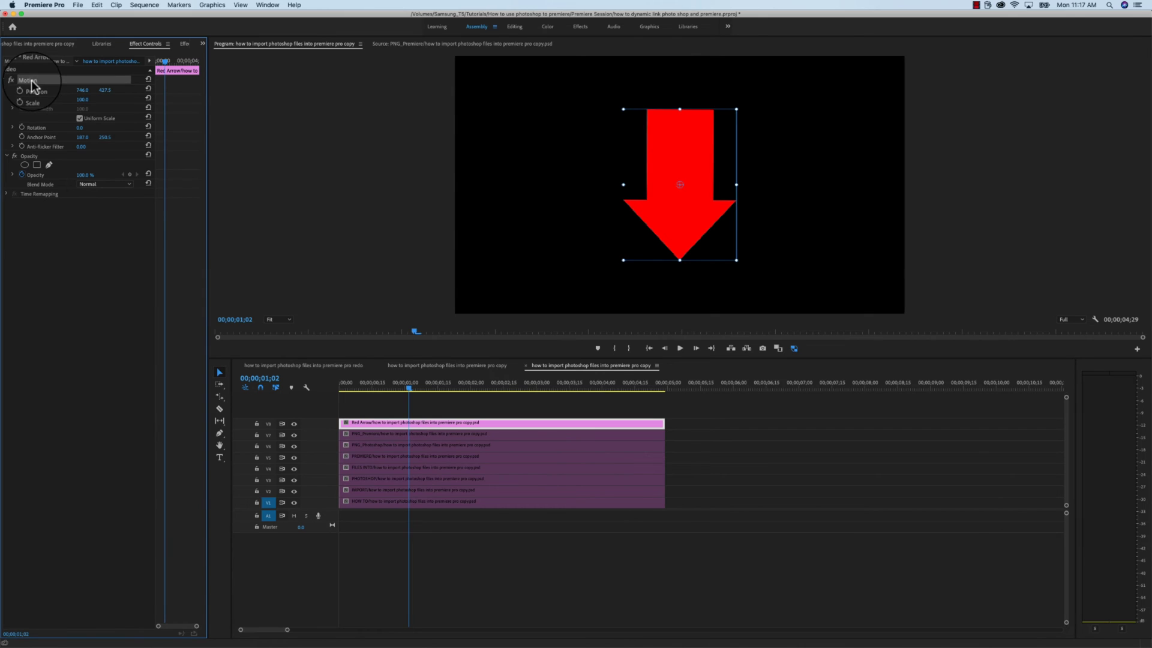
drag(81, 99, 459, 341)
In the document-size sequence, disable the layers beneath the Red Arrow and select its Motion properties
click(458, 365)
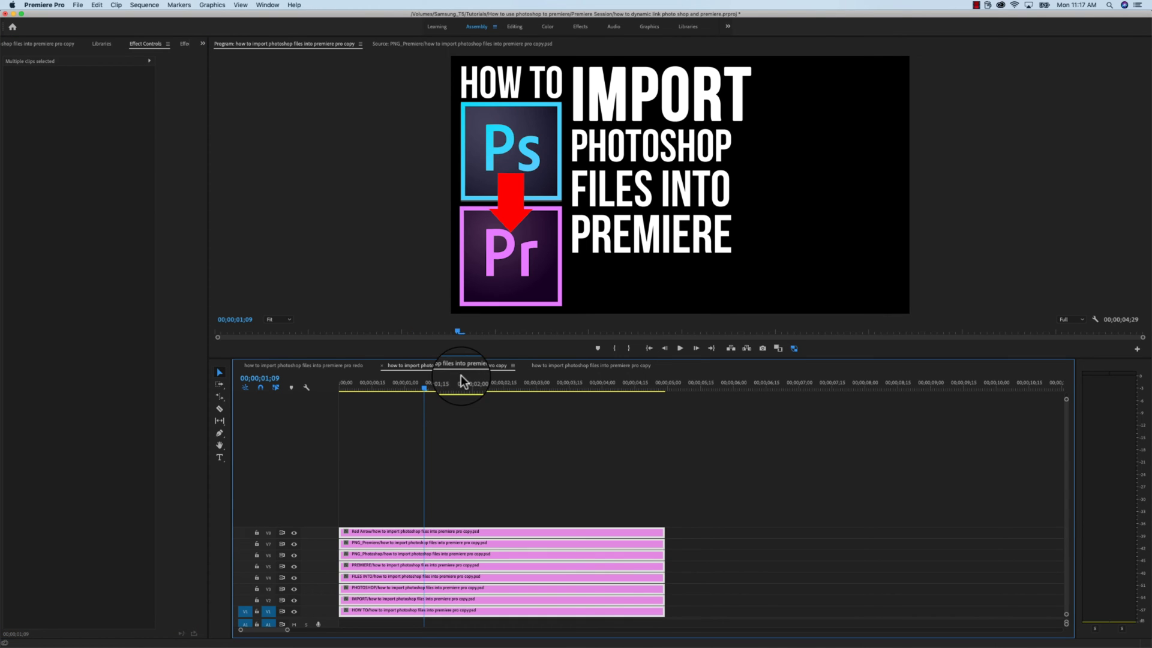
drag(696, 552, 596, 620)
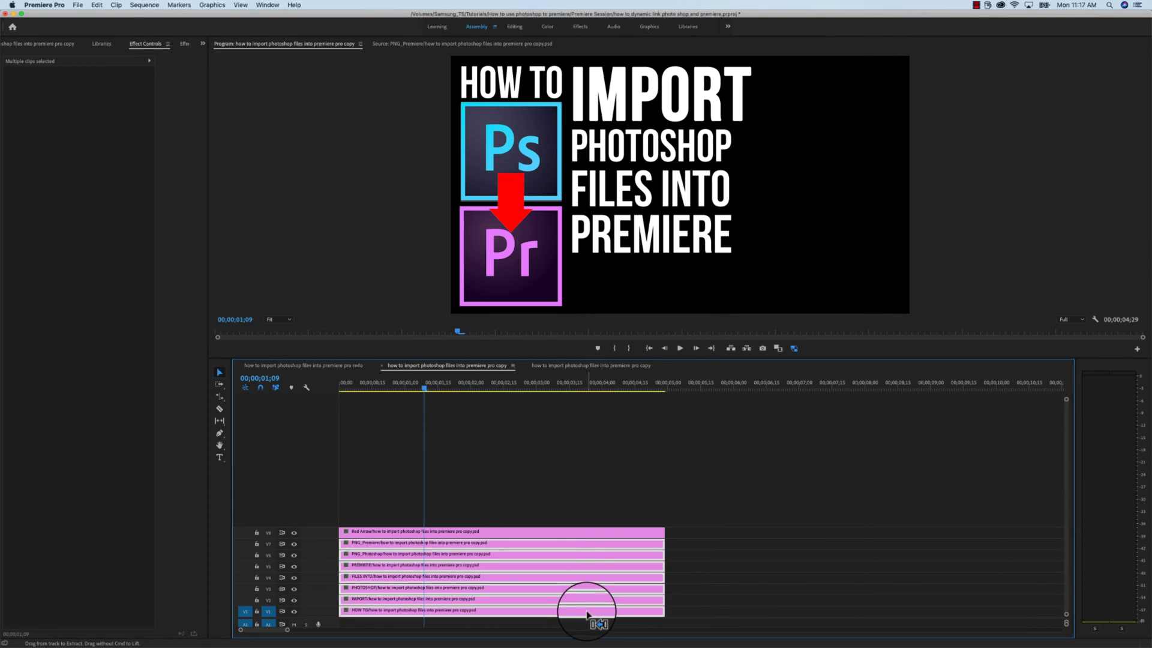
key(super+shift+e)
click(534, 531)
click(32, 84)
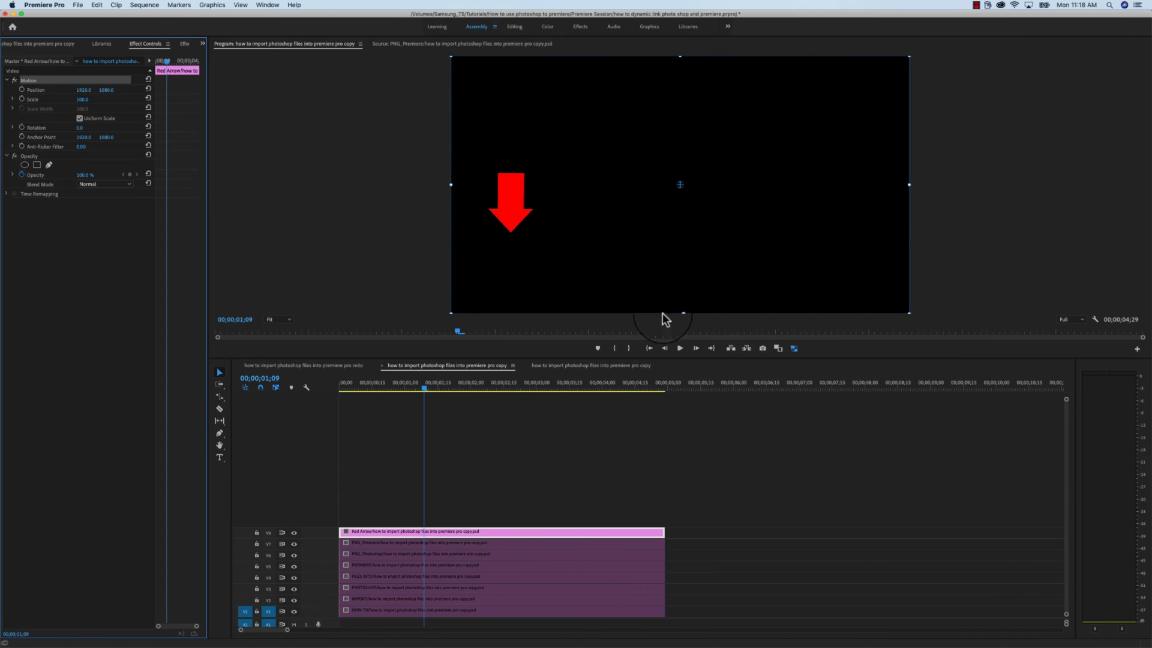
drag(663, 358, 663, 447)
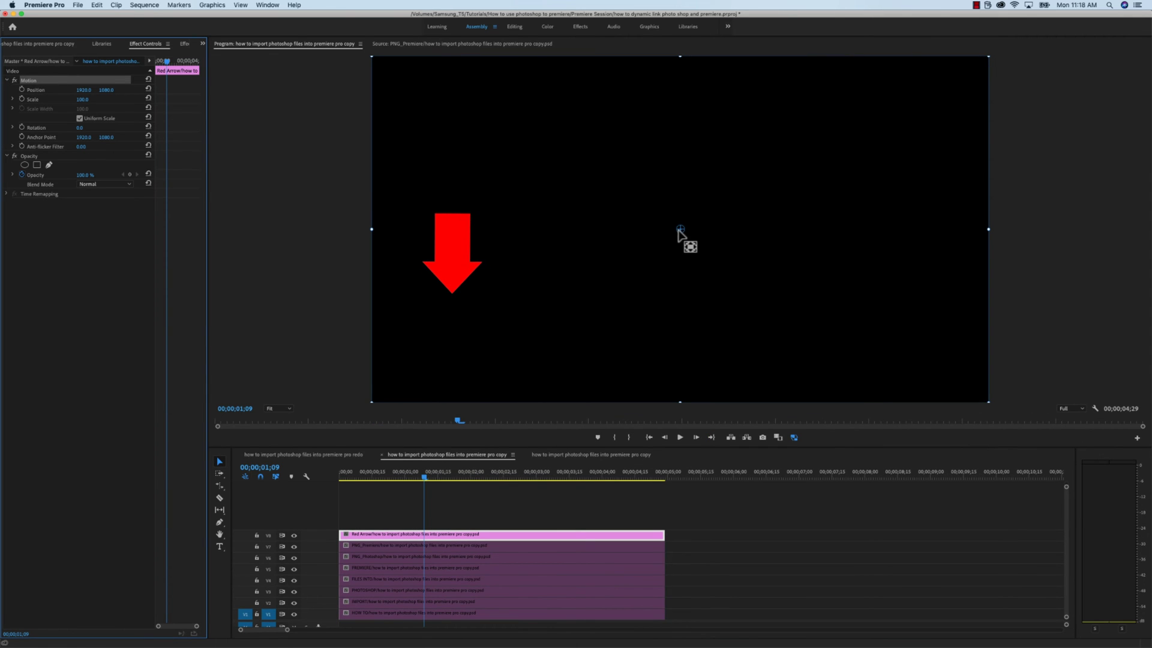
Shrink the red arrow to about 59 percent and reselect the Red Arrow clip
mouse_move(81, 99)
mouse_down()
mouse_move(21, 99)
mouse_move(152, 99)
mouse_move(66, 99)
mouse_move(99, 99)
mouse_move(84, 102)
mouse_up()
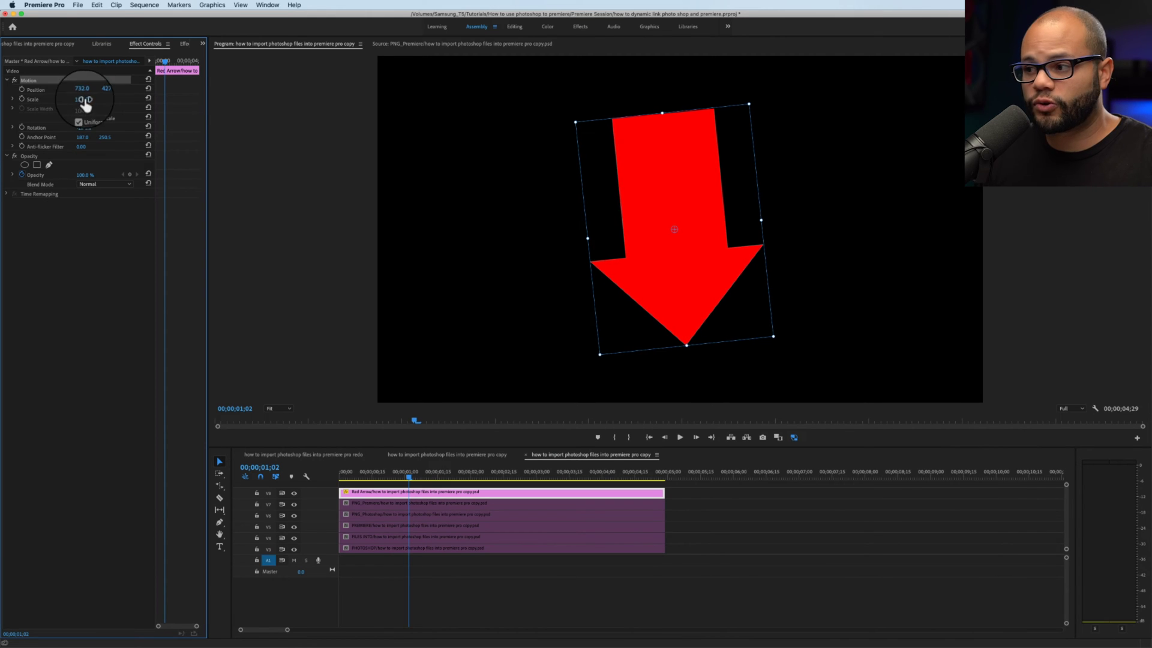
drag(86, 104, 79, 103)
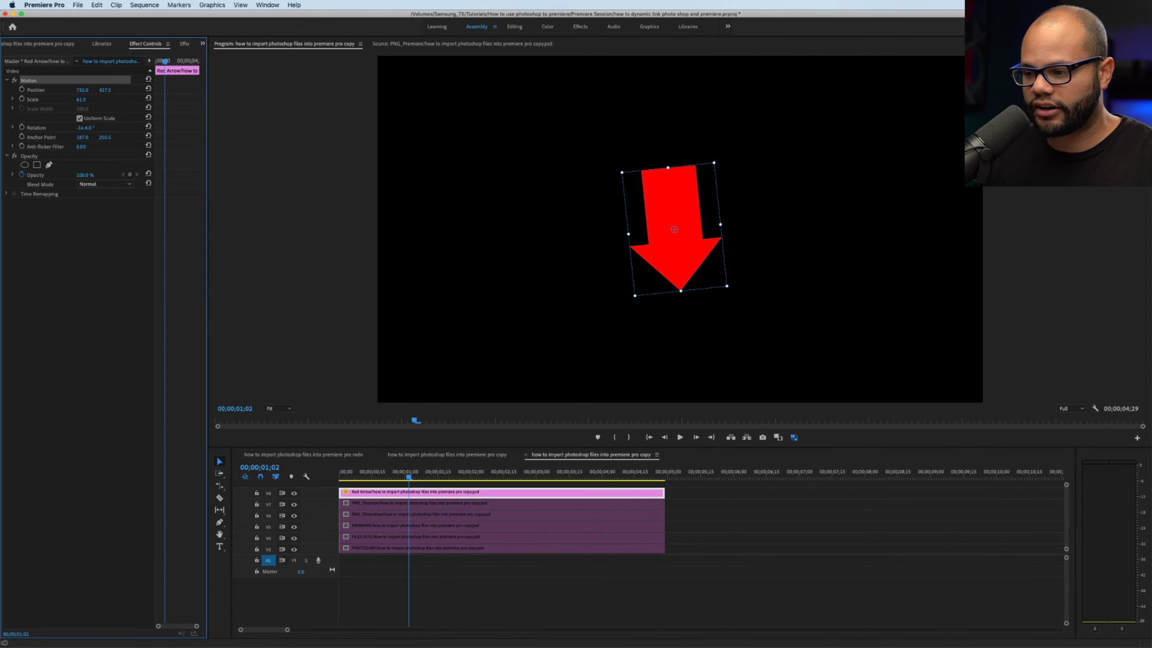
click(448, 455)
click(496, 535)
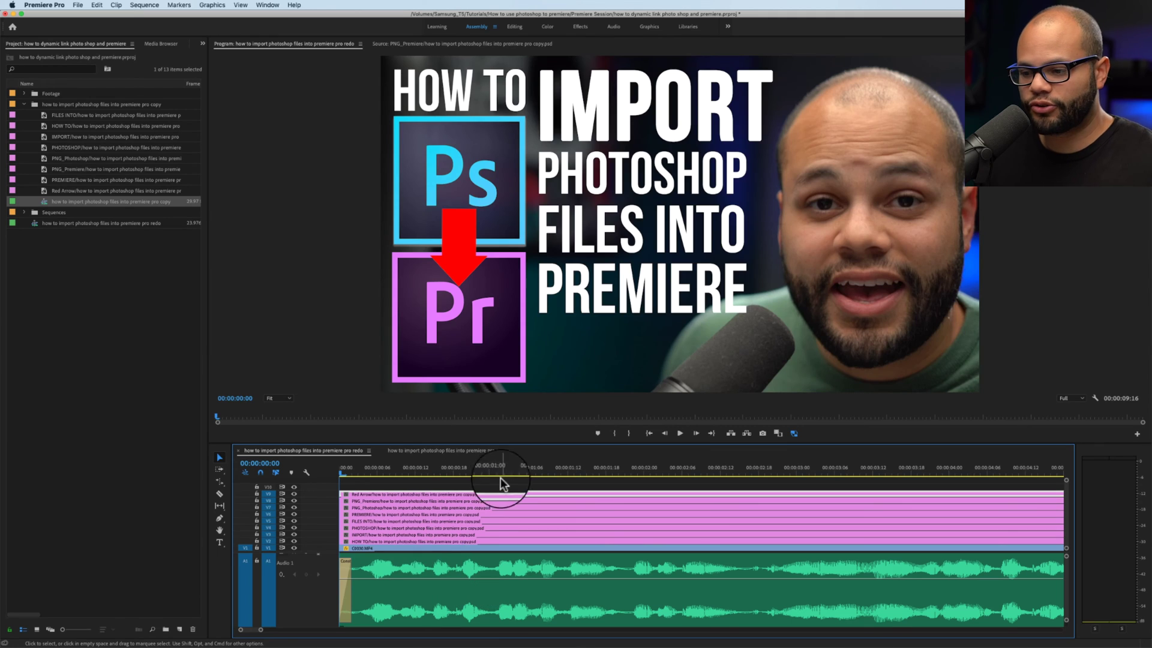
Move the starts of PNG_Photoshop, PNG_Premiere and Red Arrow later, then play from the start
drag(343, 528, 460, 508)
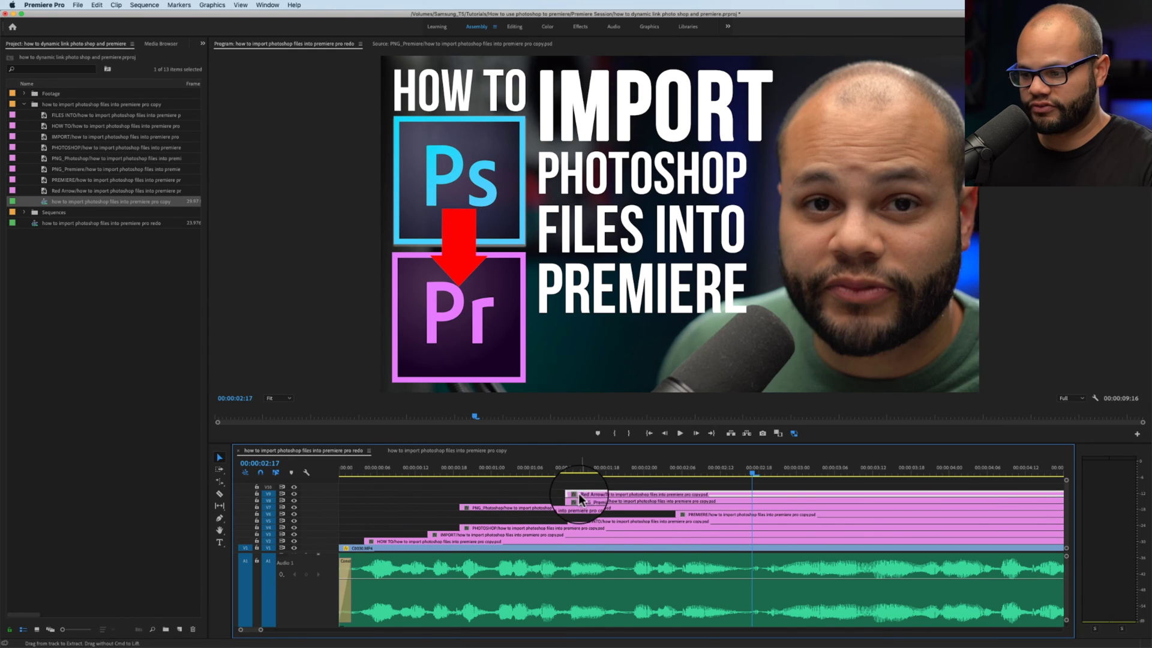
drag(569, 498, 633, 498)
key(Home)
key(space)
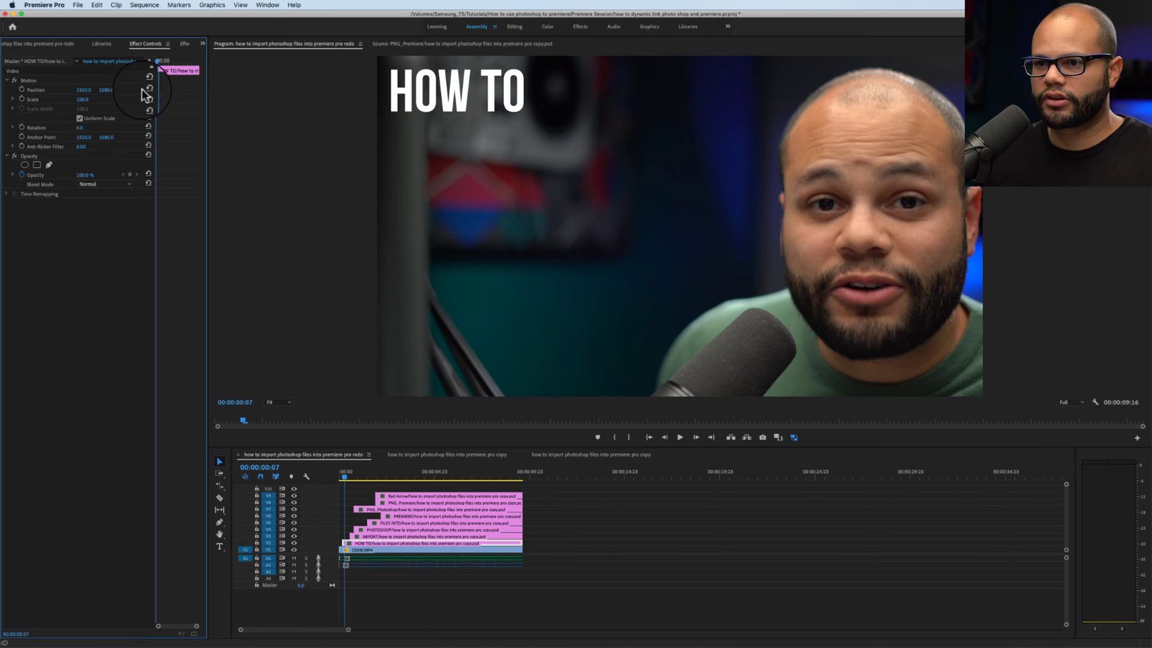
Add Position keyframes so HOW TO starts off-screen left of its 1920 resting point
key(space)
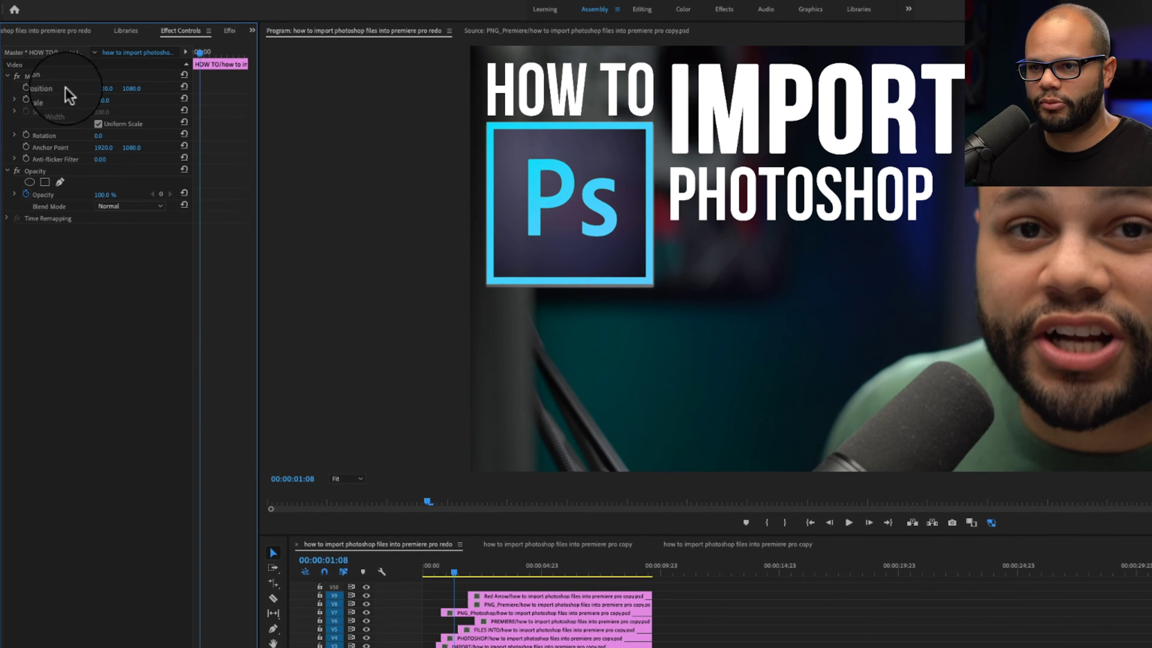
click(26, 88)
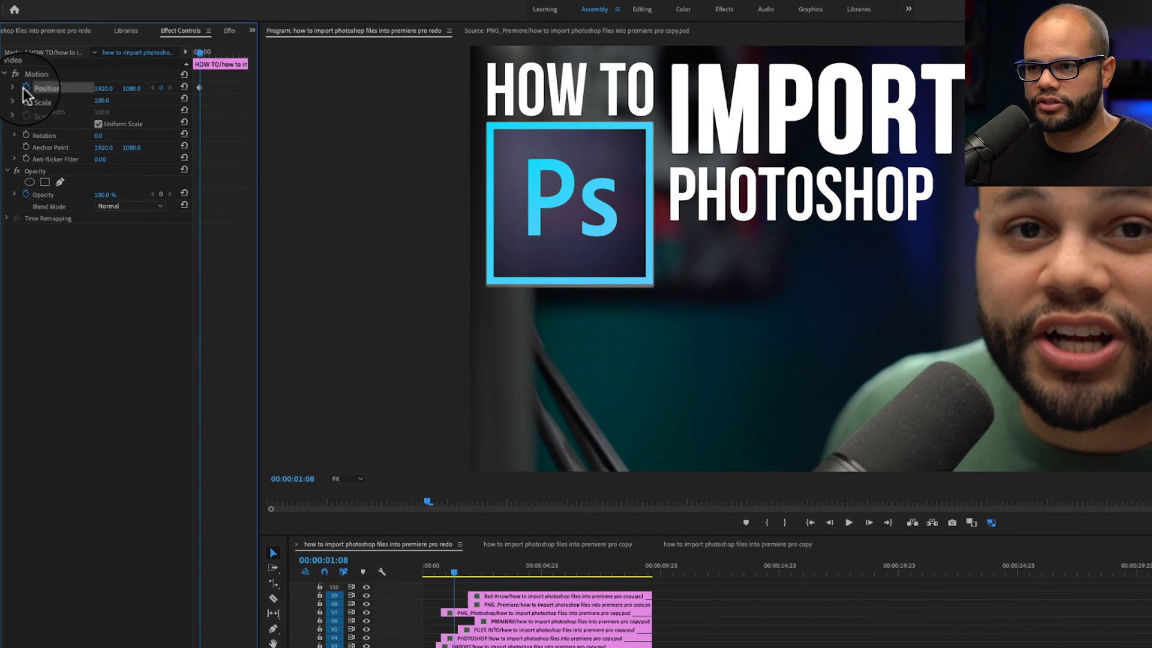
drag(195, 67, 167, 72)
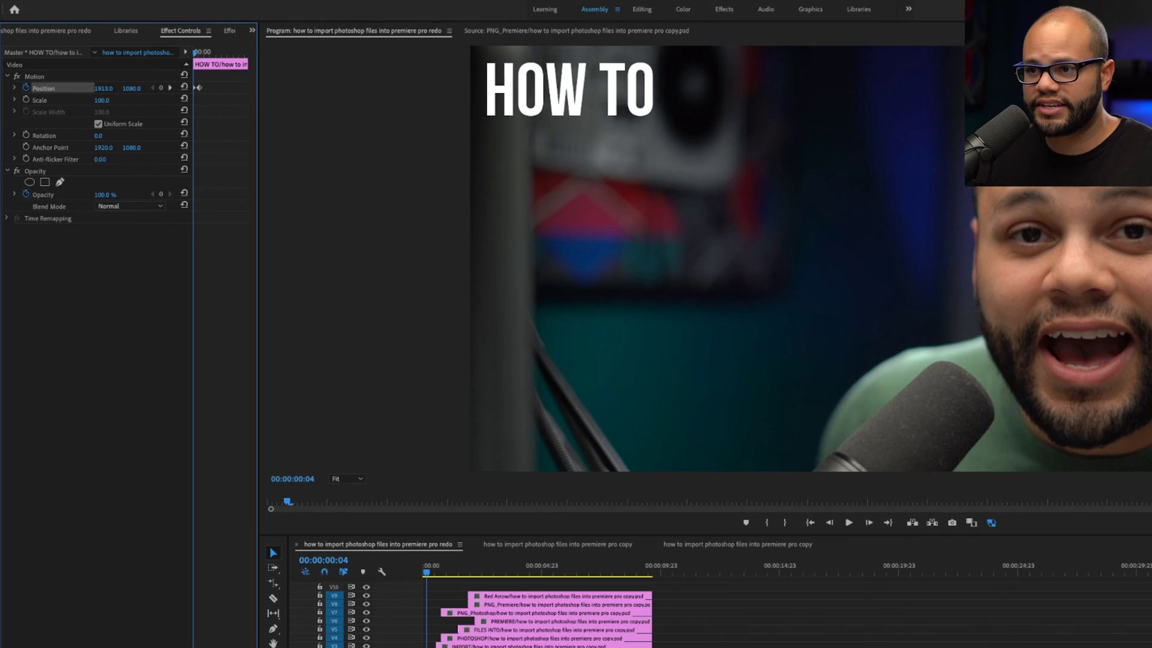
drag(103, 88, 18, 88)
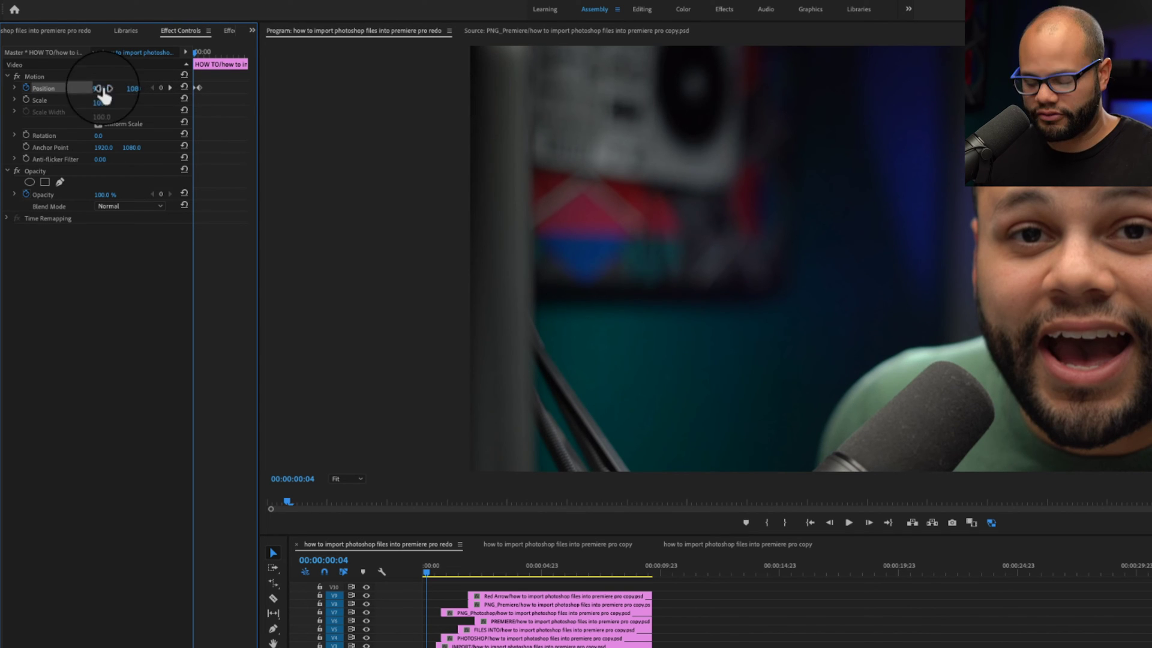
Play the slide-in from the start and select the first Position keyframe
key(space)
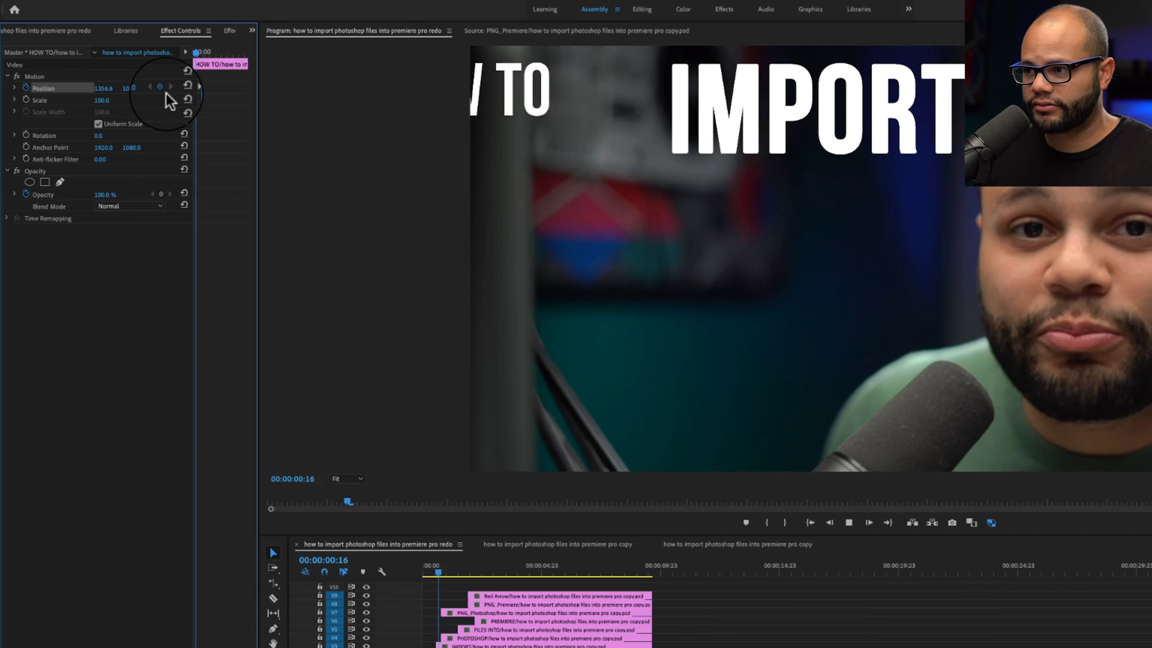
key(Home)
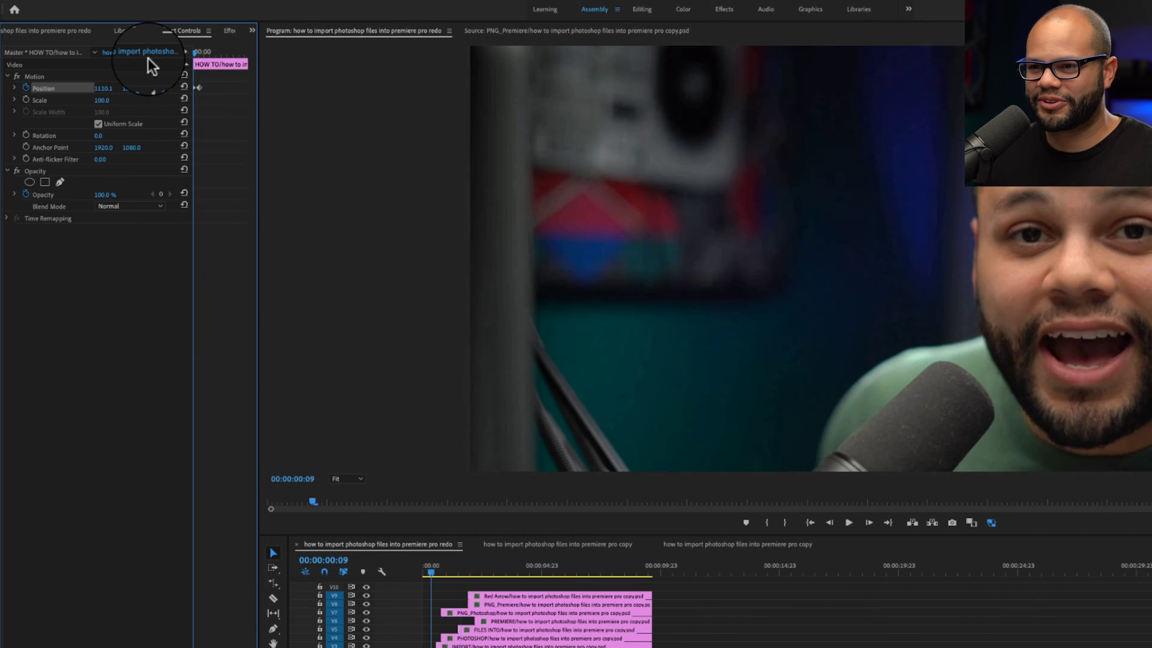
key(space)
key(space)
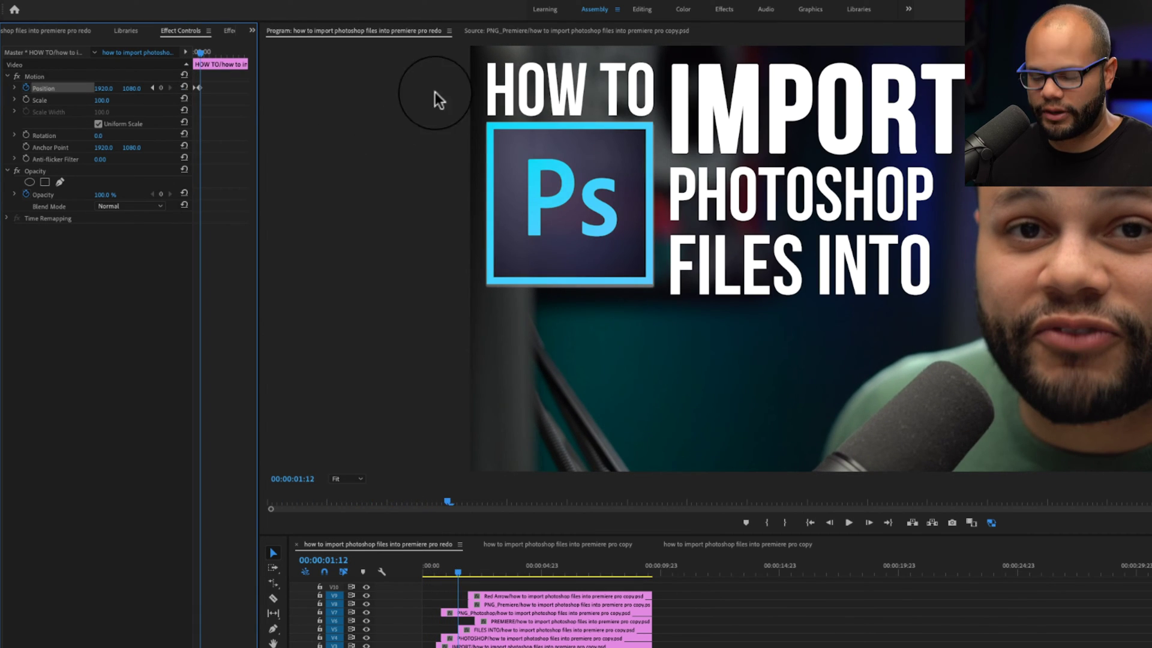
drag(214, 95, 197, 95)
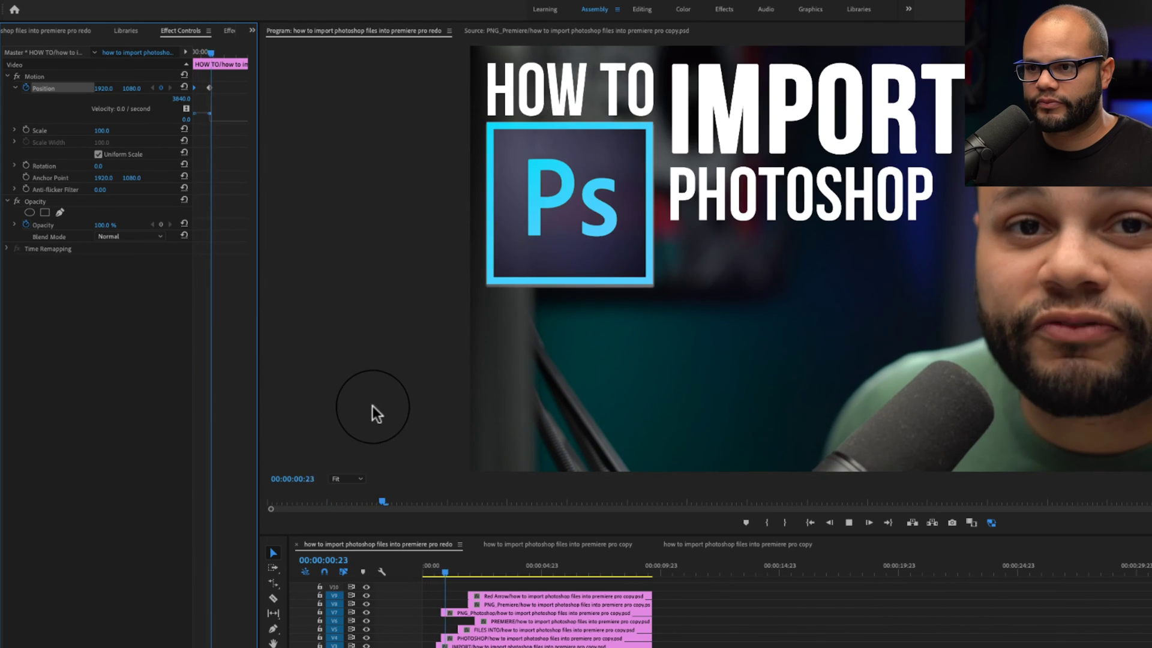
click(252, 135)
Apply Ease Out to the first Position keyframe and Ease In to the second, then play
right_click(210, 86)
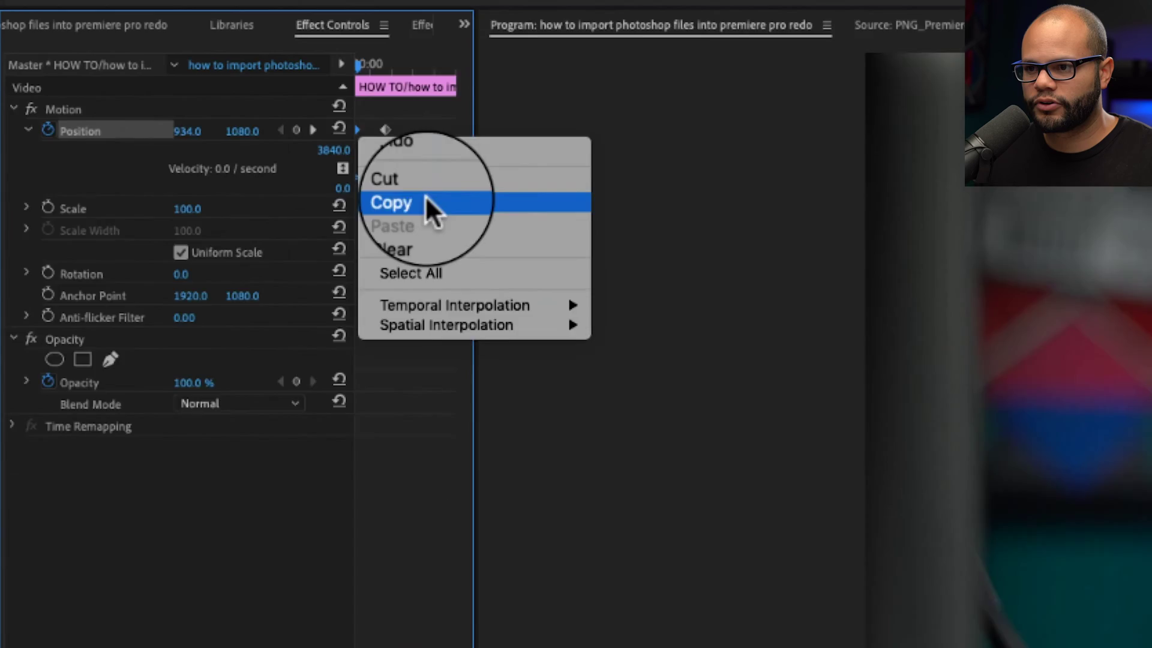
mouse_move(246, 183)
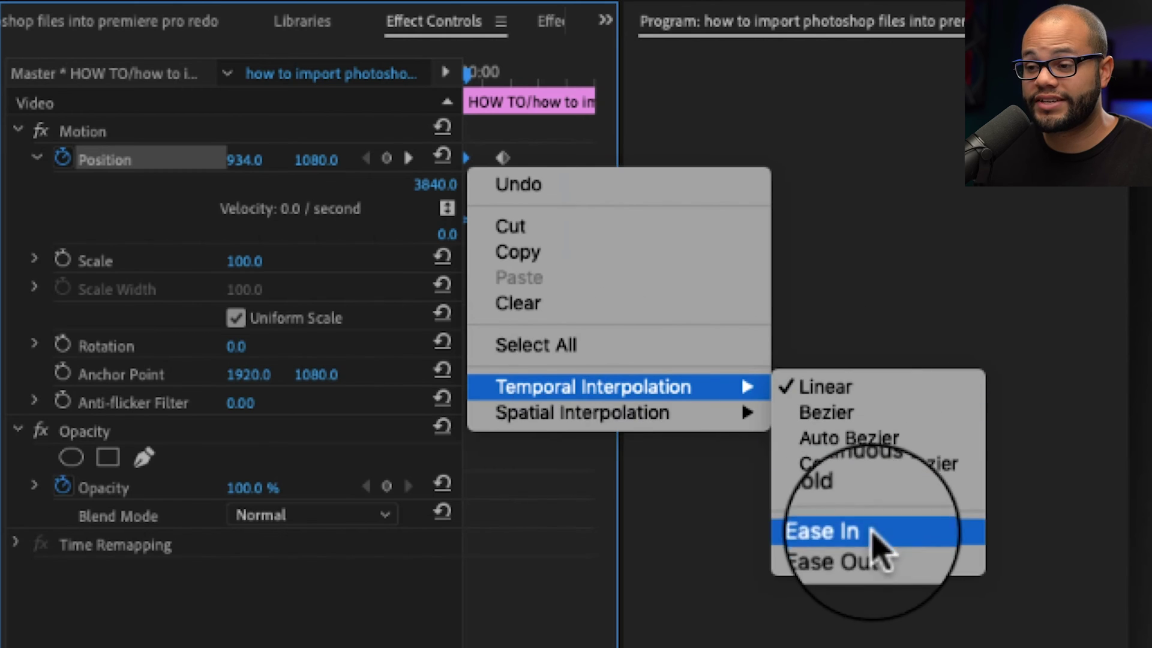
click(873, 558)
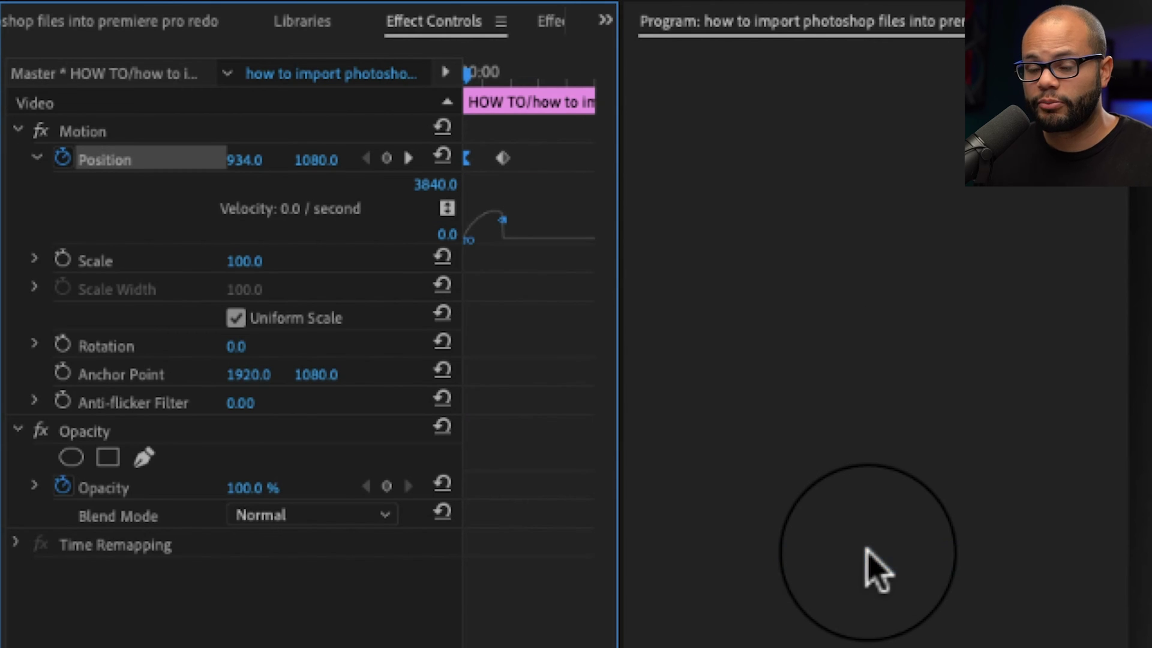
click(502, 158)
right_click(503, 159)
mouse_move(603, 393)
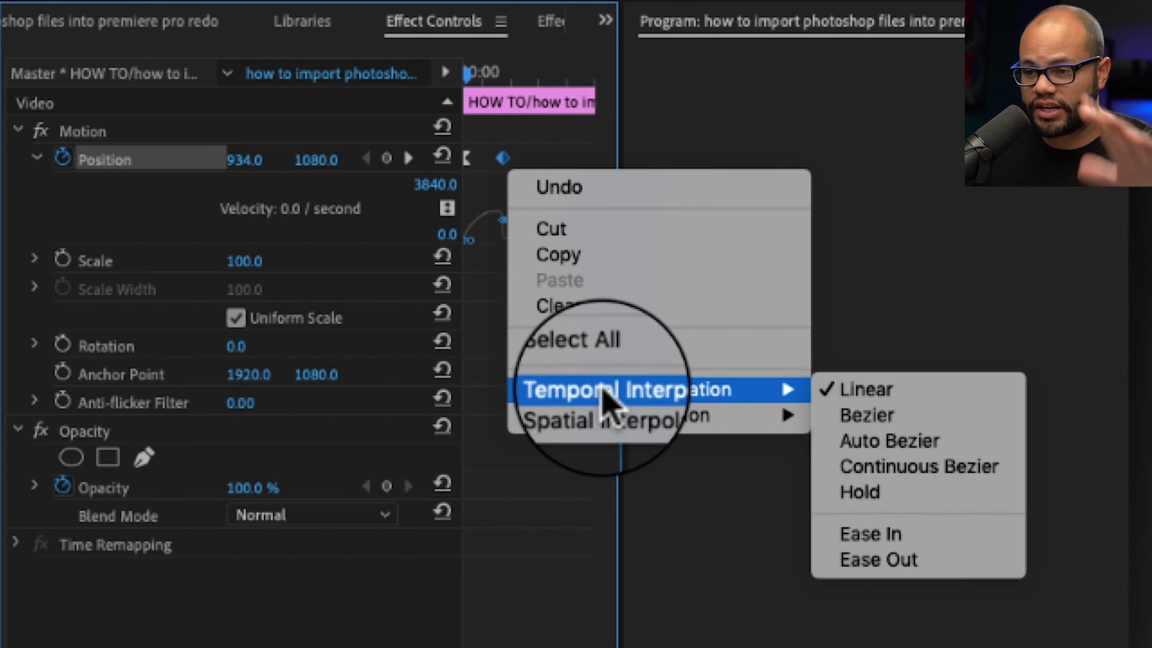
click(905, 534)
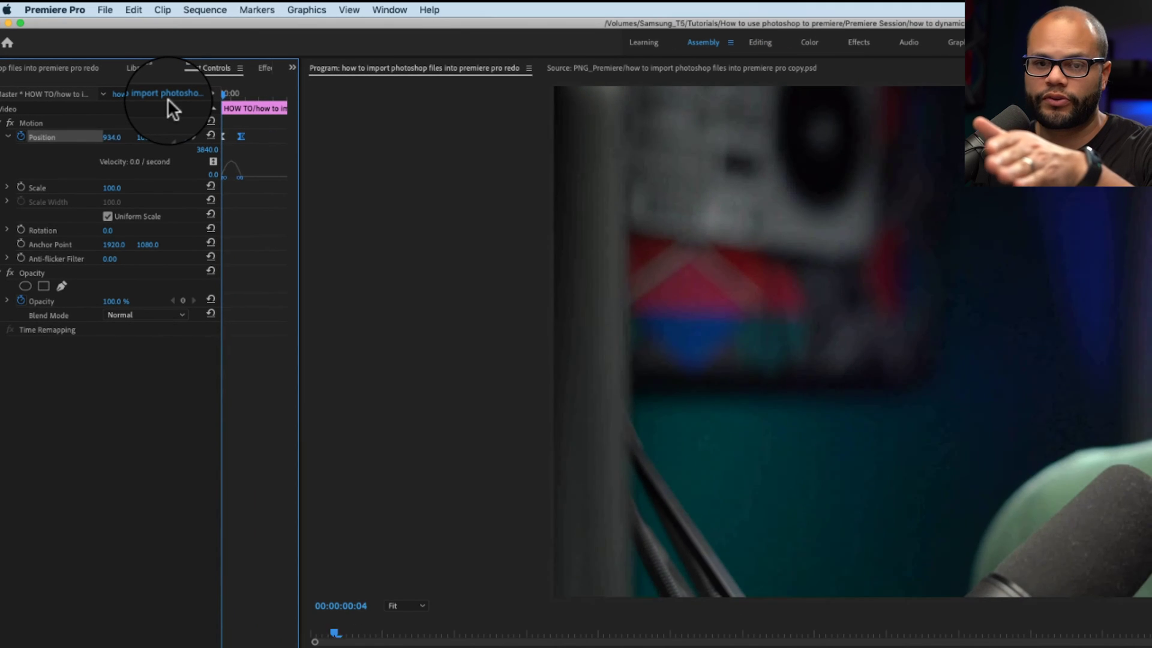
key(space)
key(space)
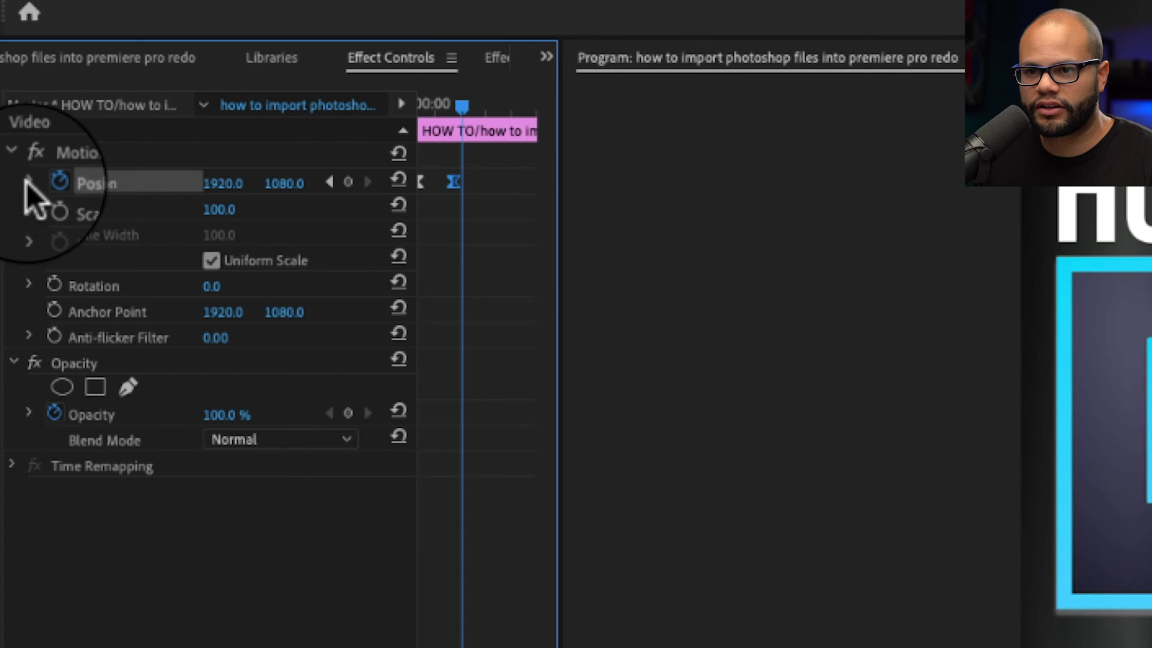
Sharpen the Position velocity curve for a fast start, preview, and show the effect presets
click(30, 183)
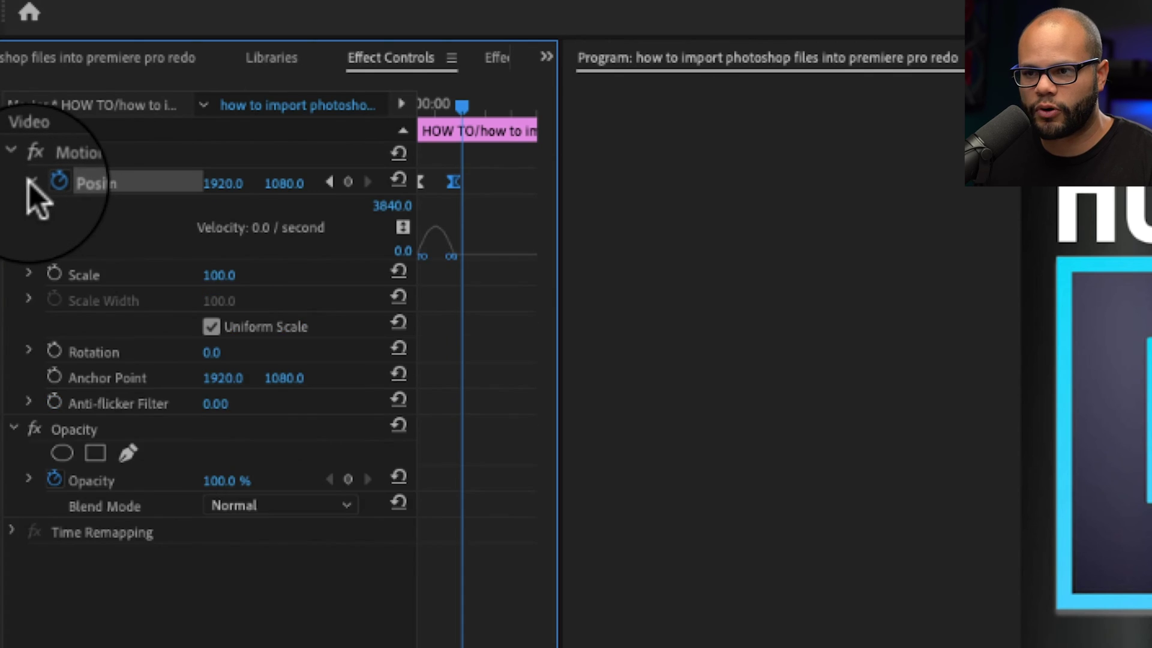
click(450, 267)
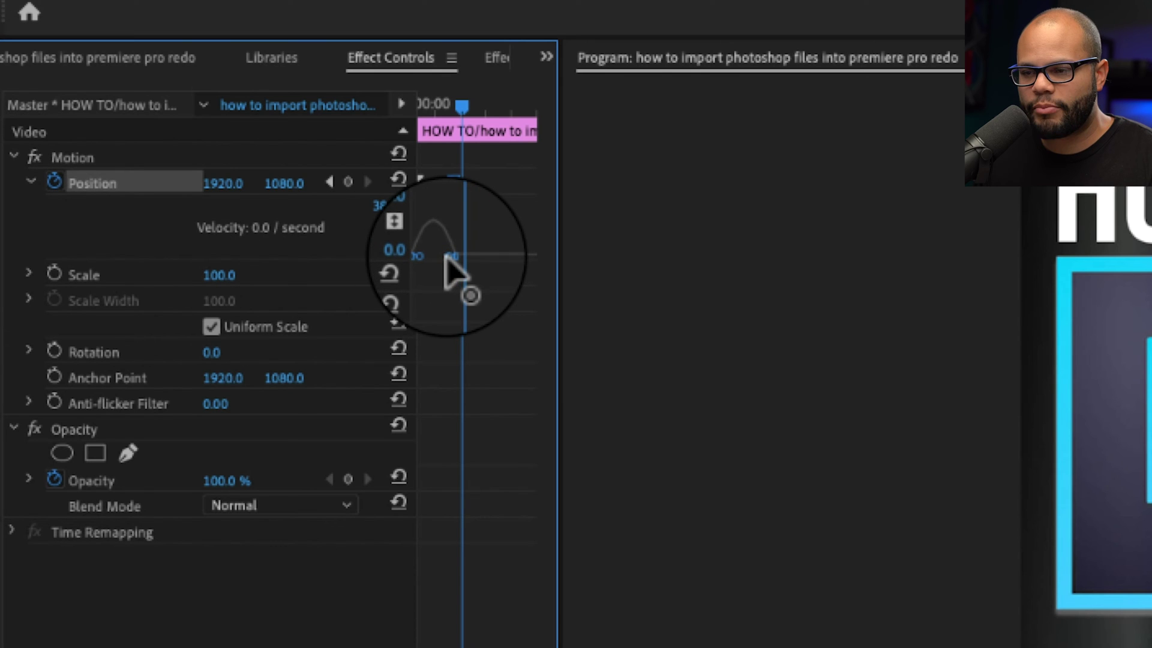
drag(447, 254, 433, 257)
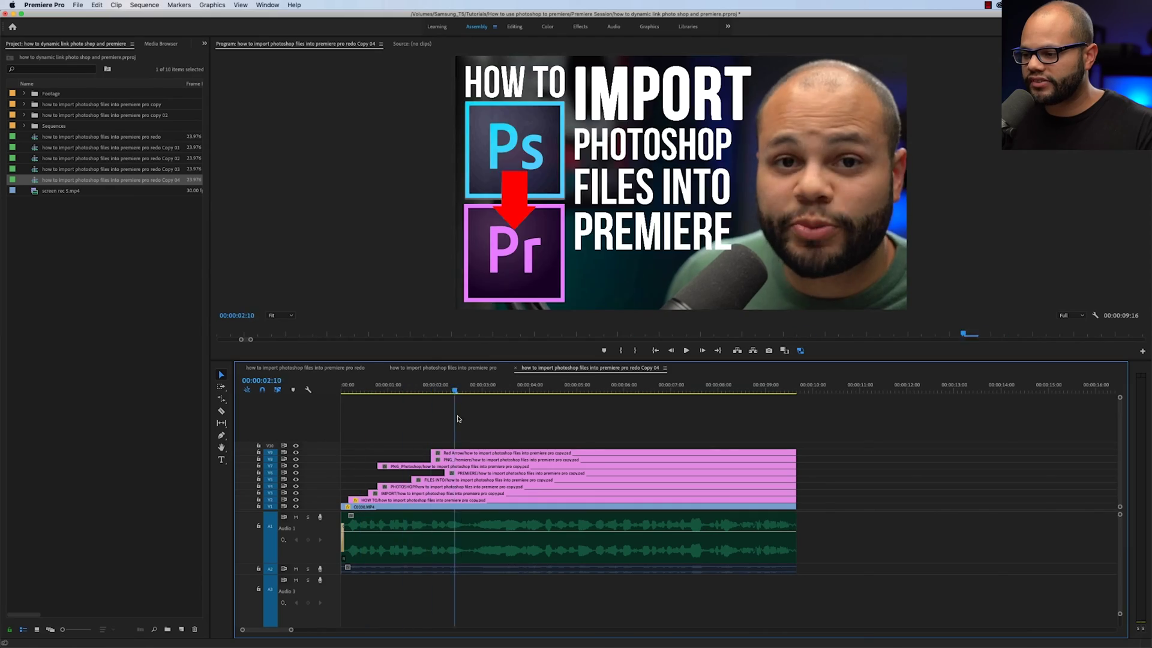
mouse_move(458, 419)
mouse_down()
mouse_move(471, 420)
mouse_move(372, 420)
mouse_move(478, 421)
mouse_up()
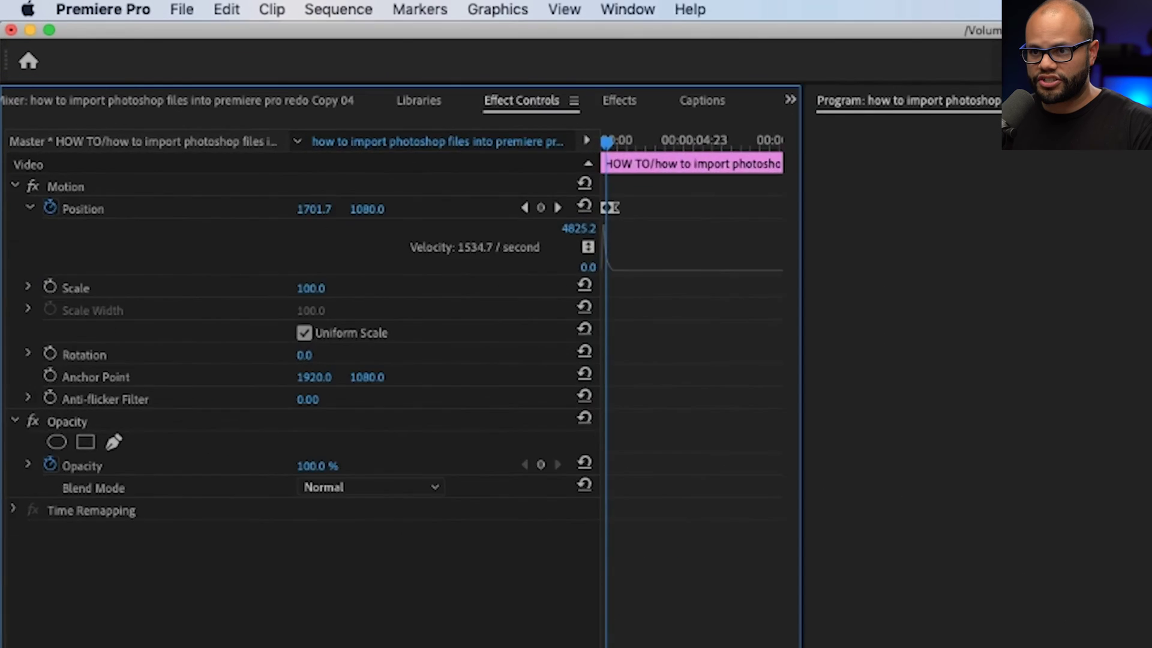
click(264, 43)
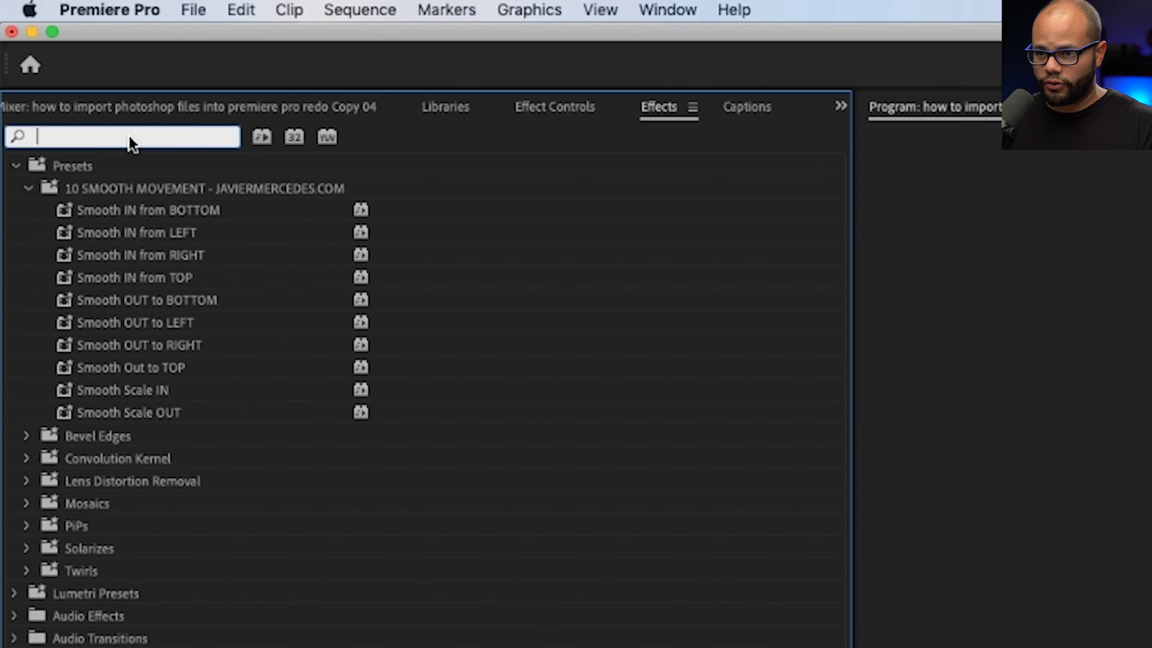
Search presets for 'smoo' and apply a smooth slide-in preset to the FILES INTO clip
text(smooth)
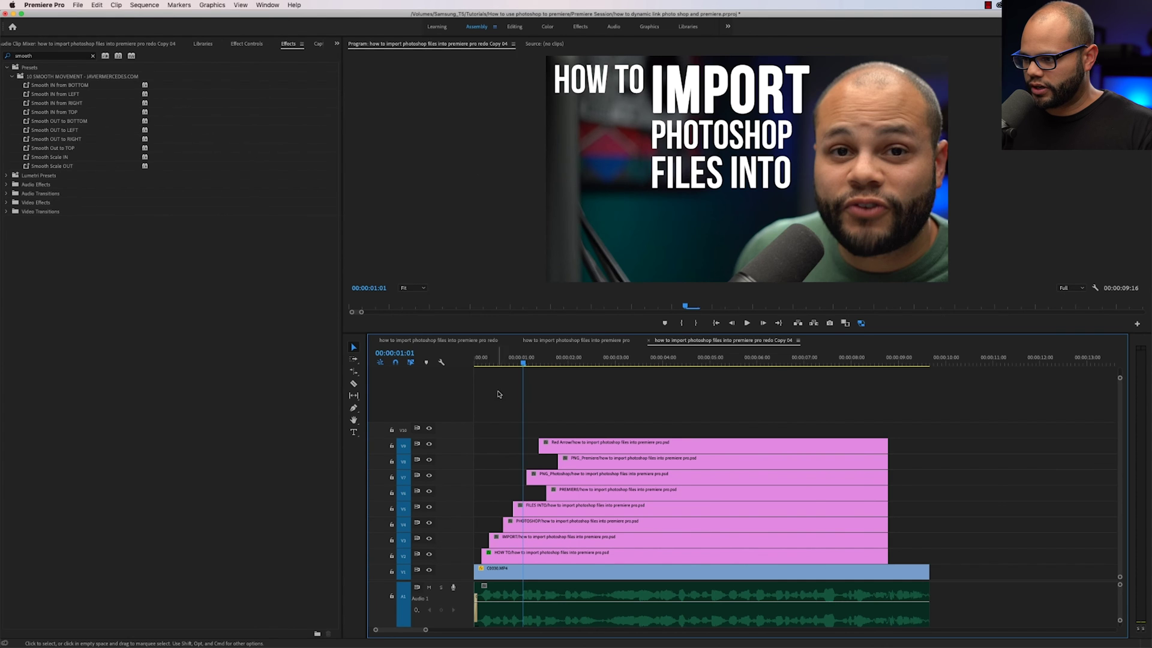
drag(522, 360, 655, 389)
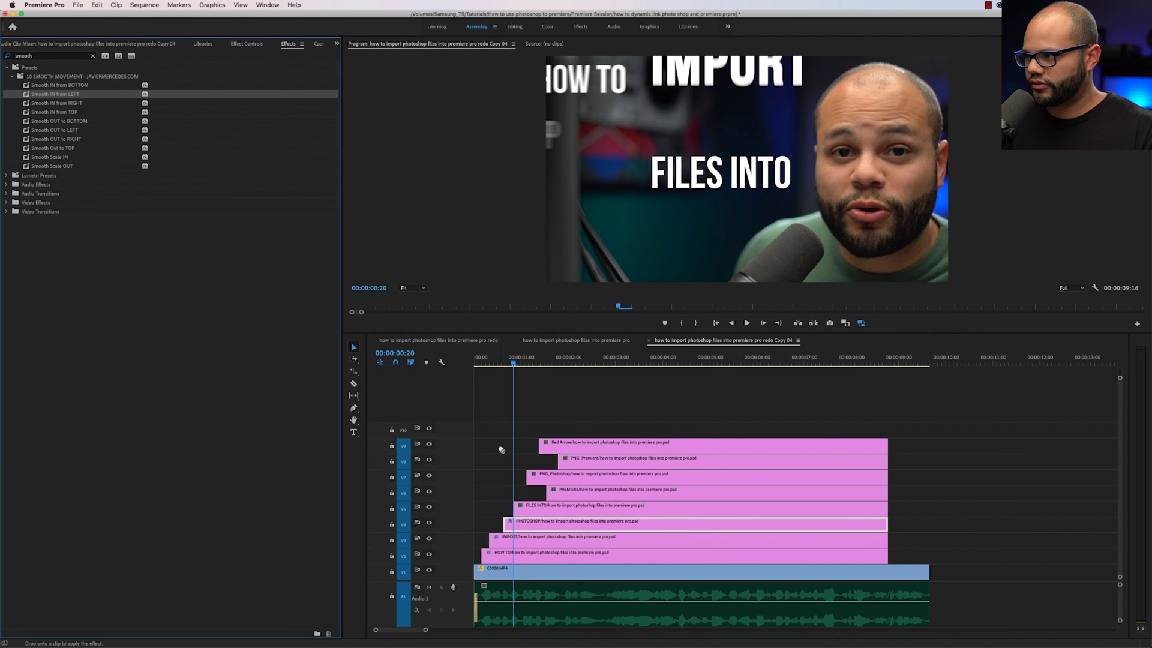
drag(523, 507, 523, 507)
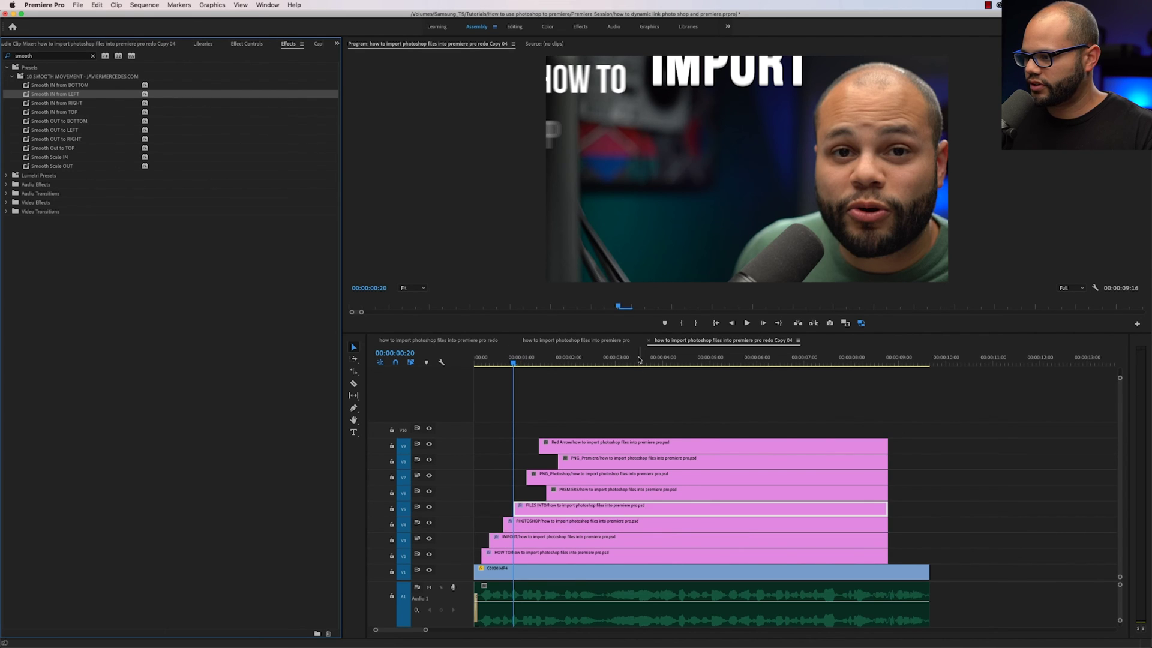
click(639, 360)
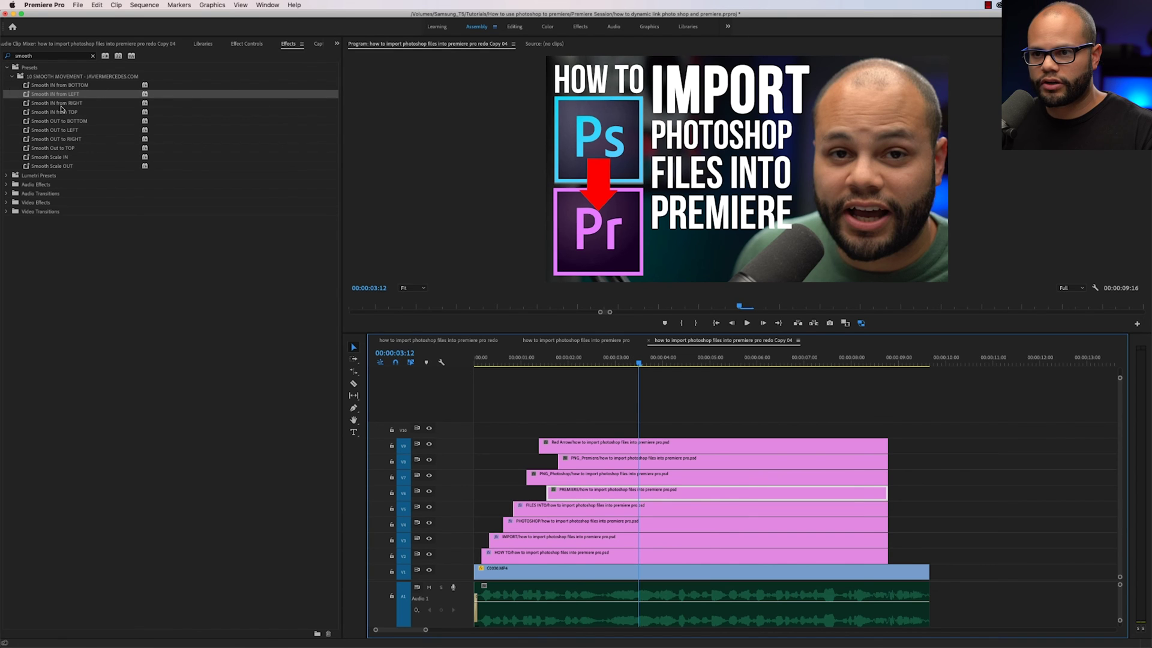
Apply Smooth IN from BOTTOM to PREMIERE, Smooth IN from LEFT to PNG_Photoshop, a preset to Red Arrow, then play
drag(65, 87, 627, 499)
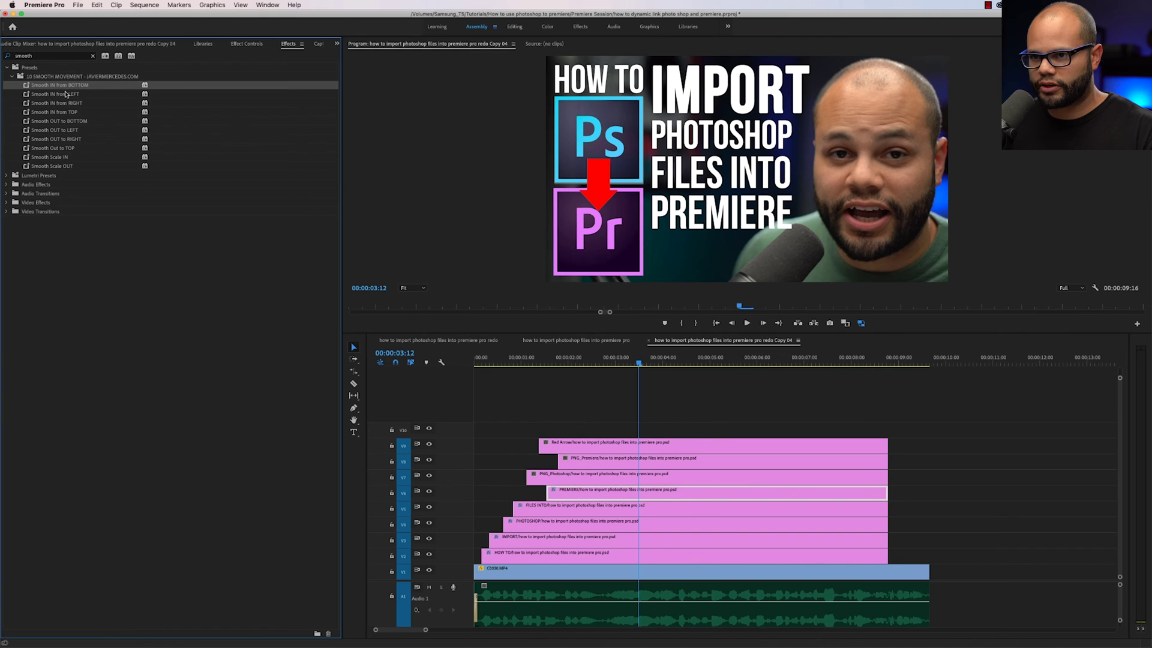
drag(66, 95, 600, 477)
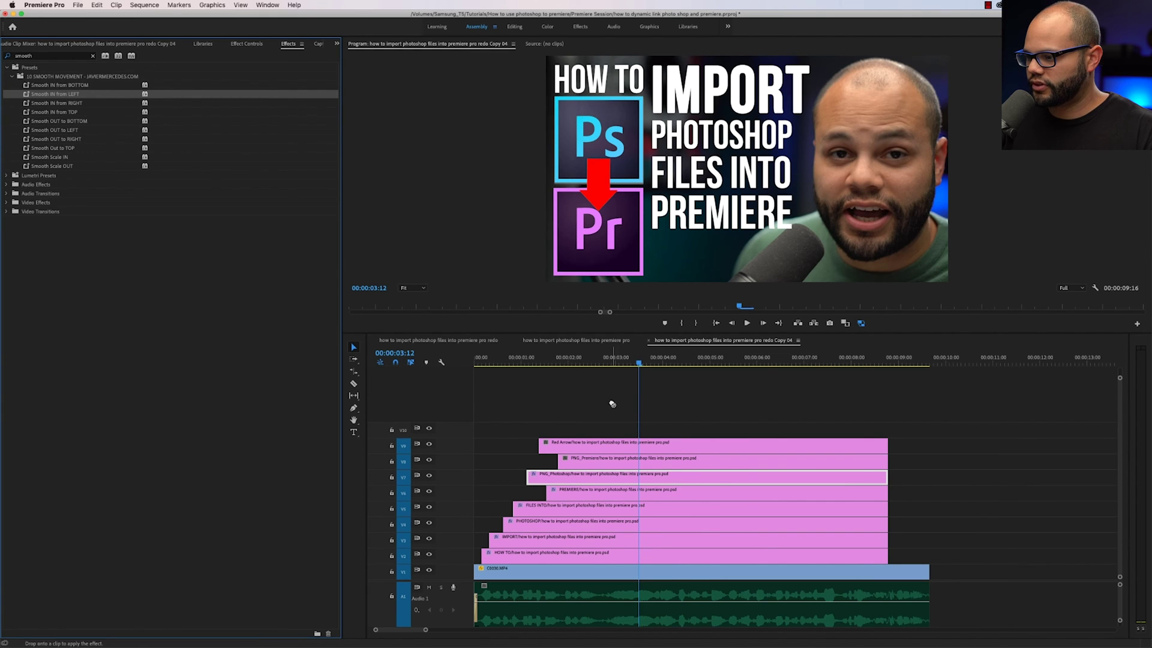
drag(620, 442, 620, 442)
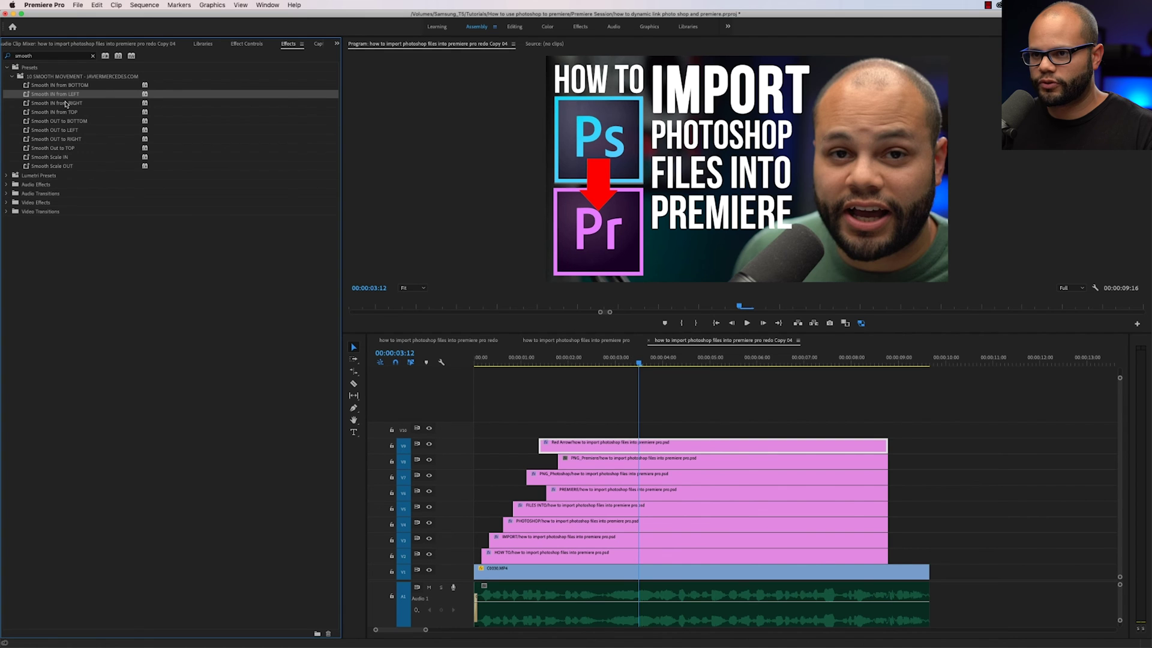
click(73, 121)
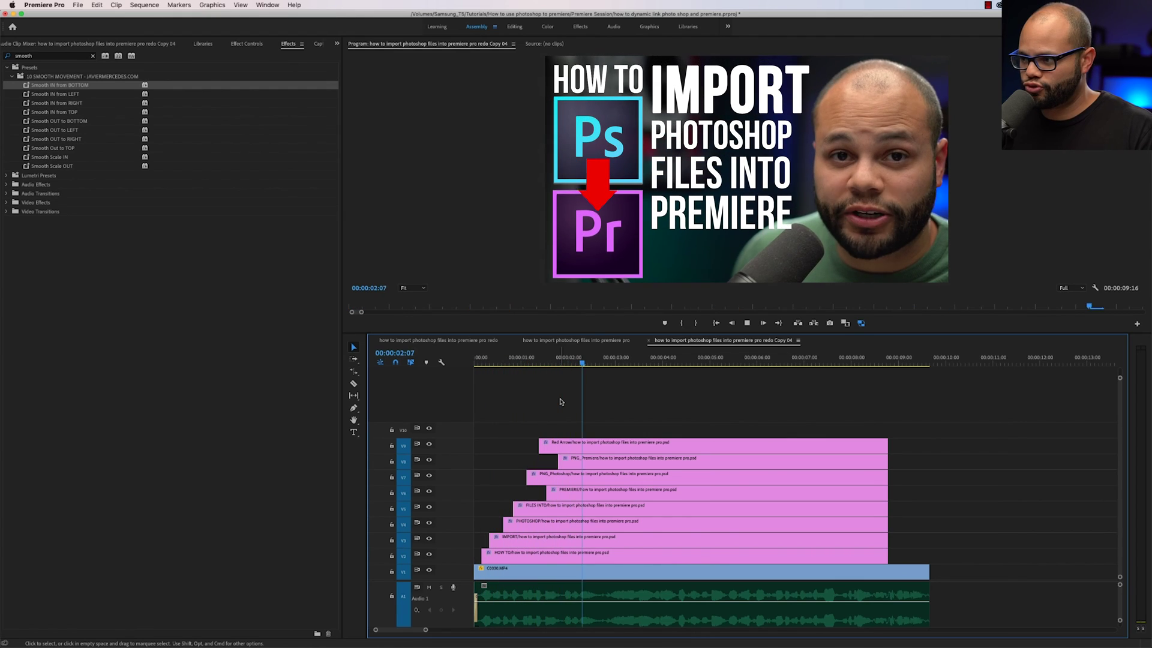
key(space)
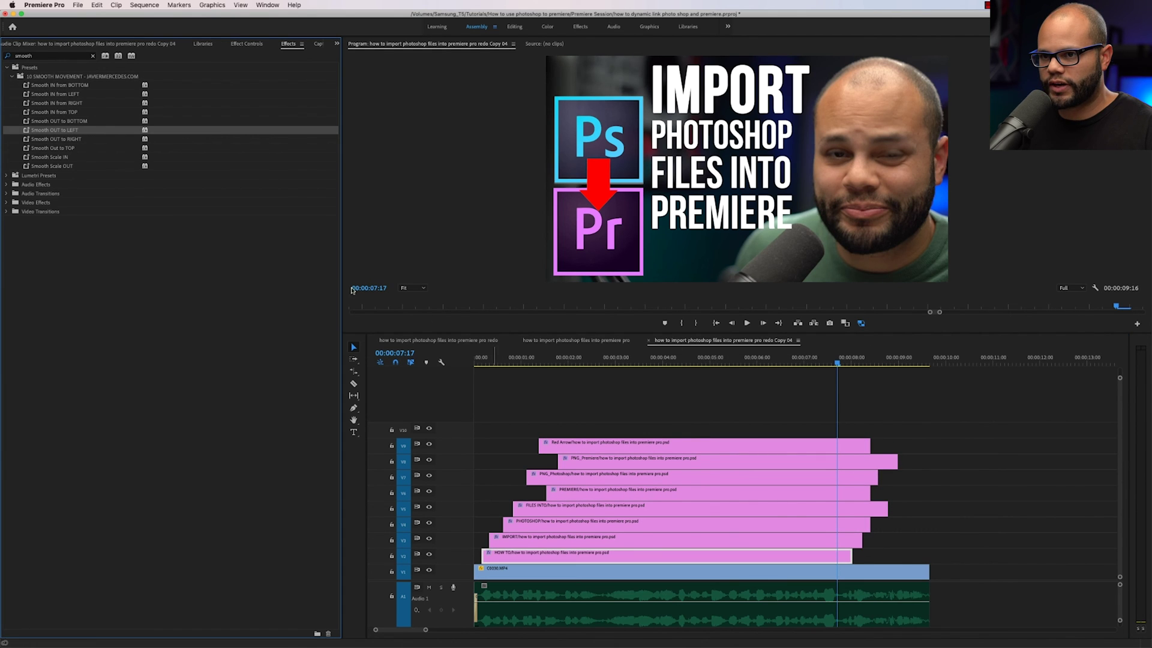
Add Smooth OUT to RIGHT, Smooth Out to TOP on FILES INTO, and Smooth OUT to LEFT on Red Arrow
drag(60, 141, 638, 528)
drag(53, 148, 521, 505)
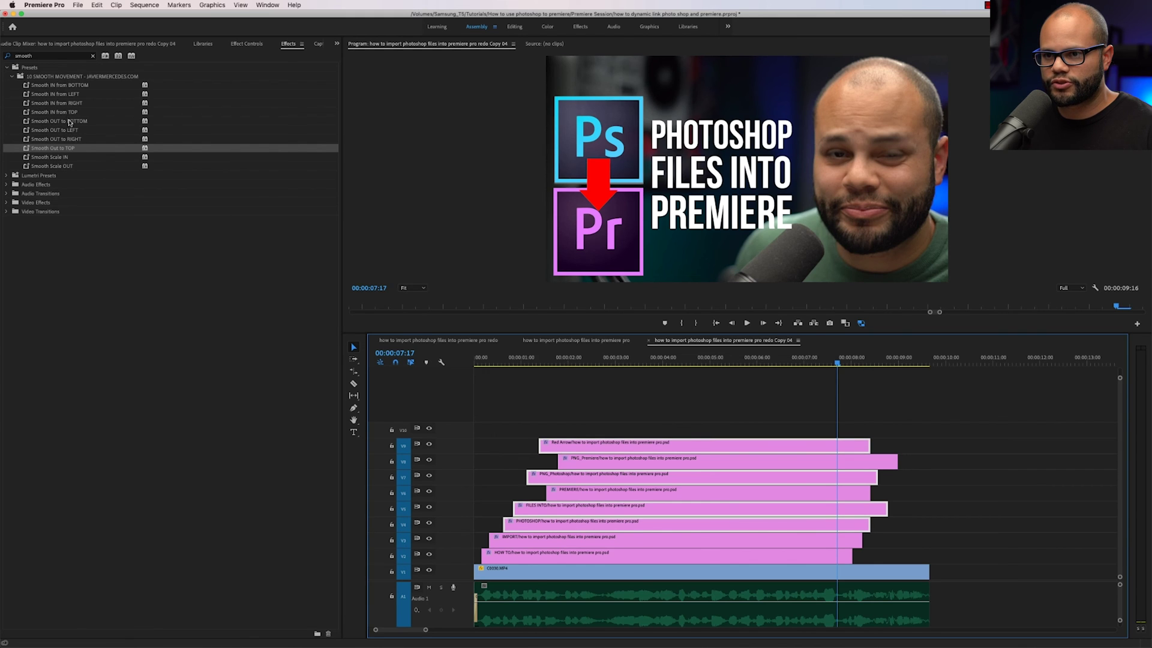
drag(66, 130, 577, 446)
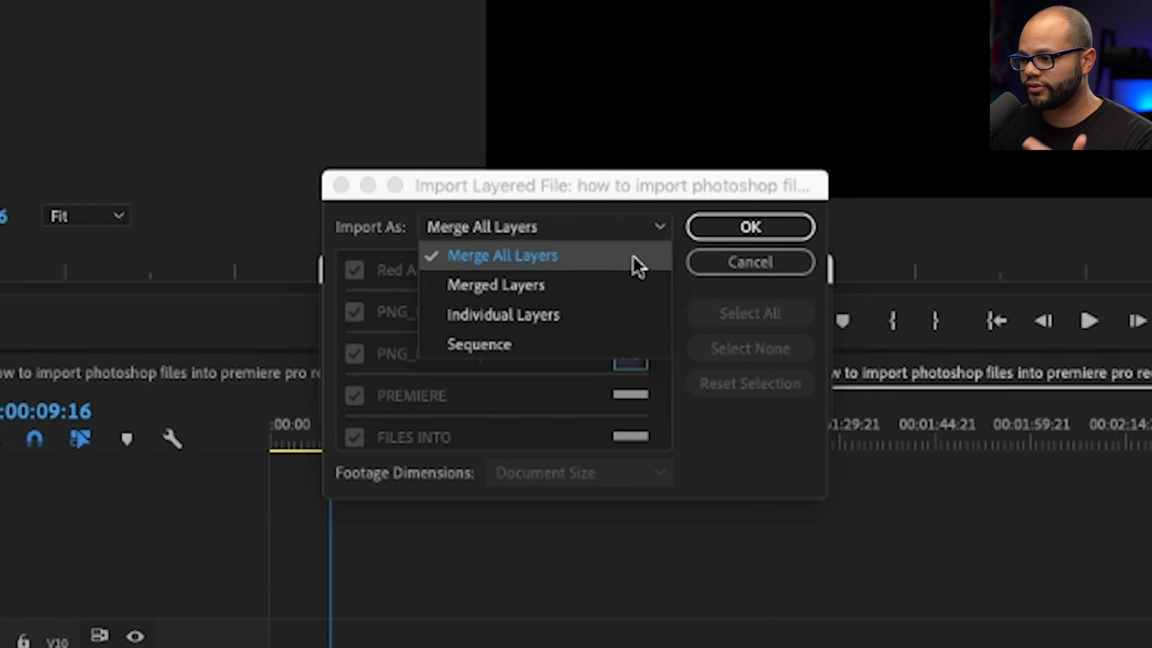
Try the Sequence, Layer Size and Merge All Layers import options before settling on Merged Layers
click(616, 343)
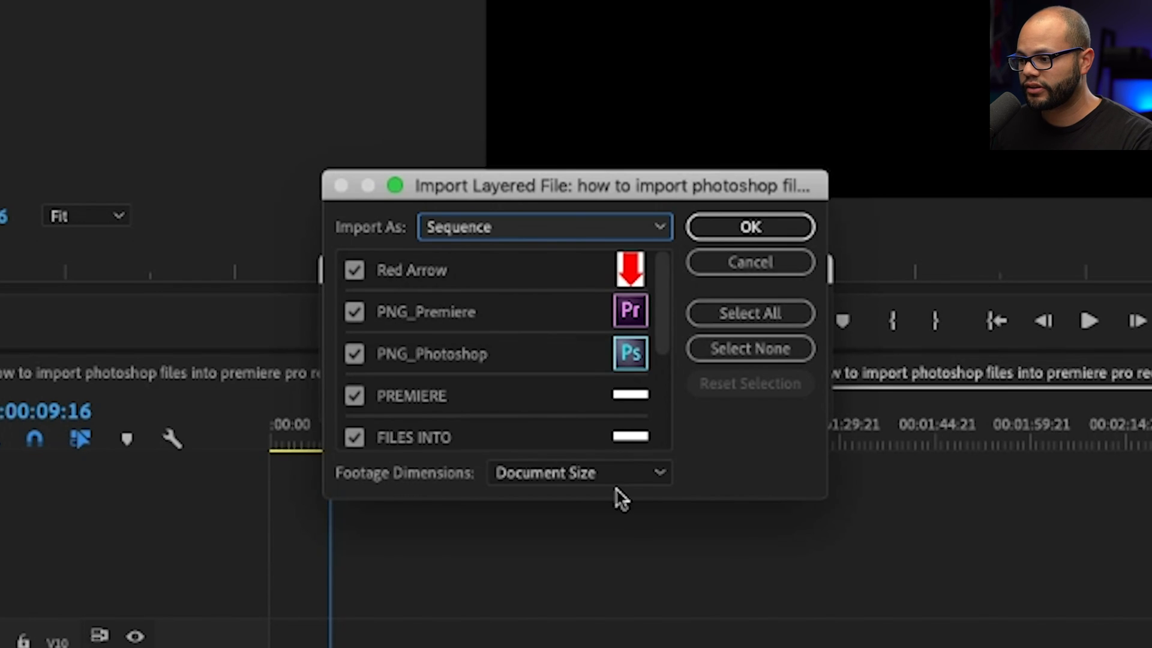
click(614, 473)
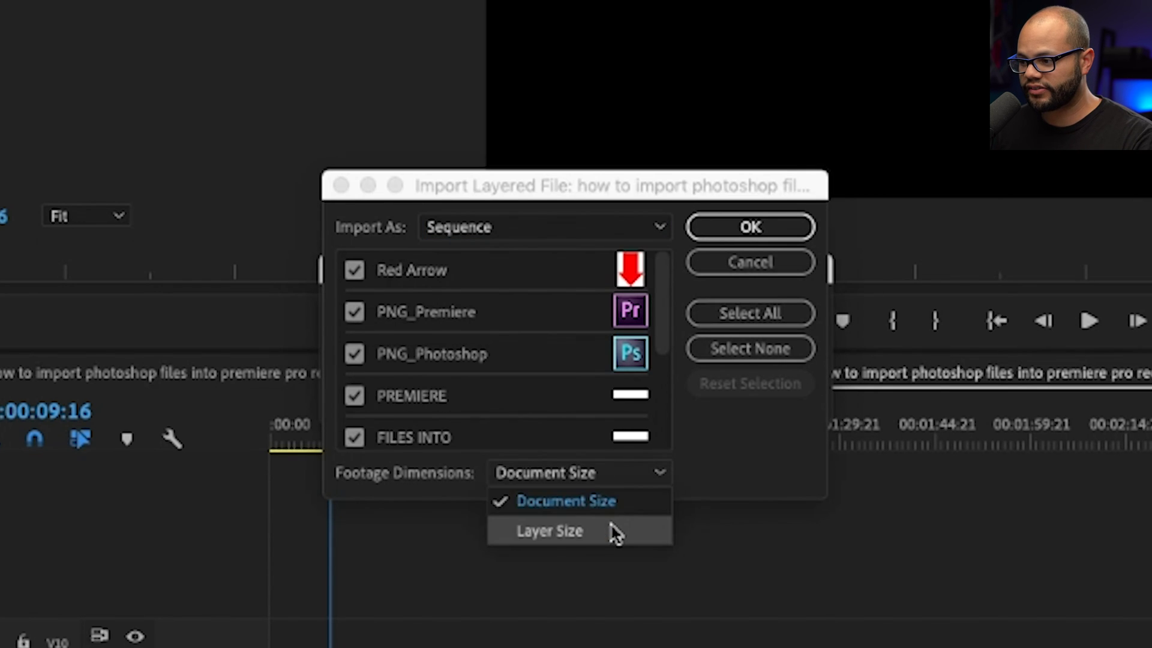
click(610, 525)
click(609, 467)
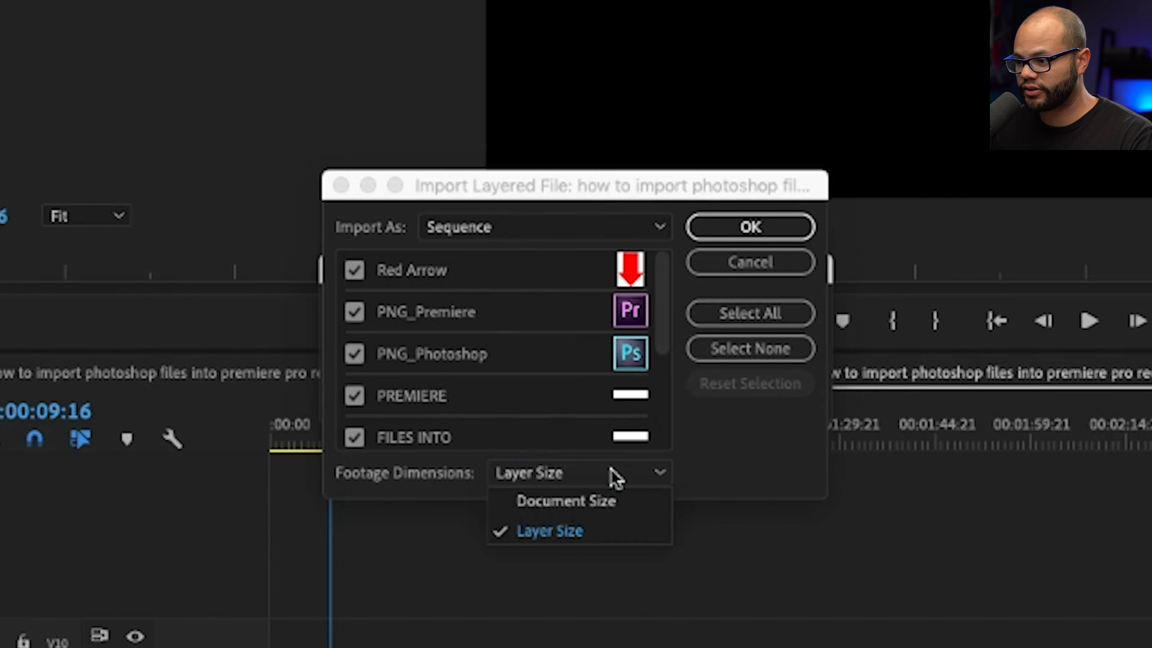
click(624, 230)
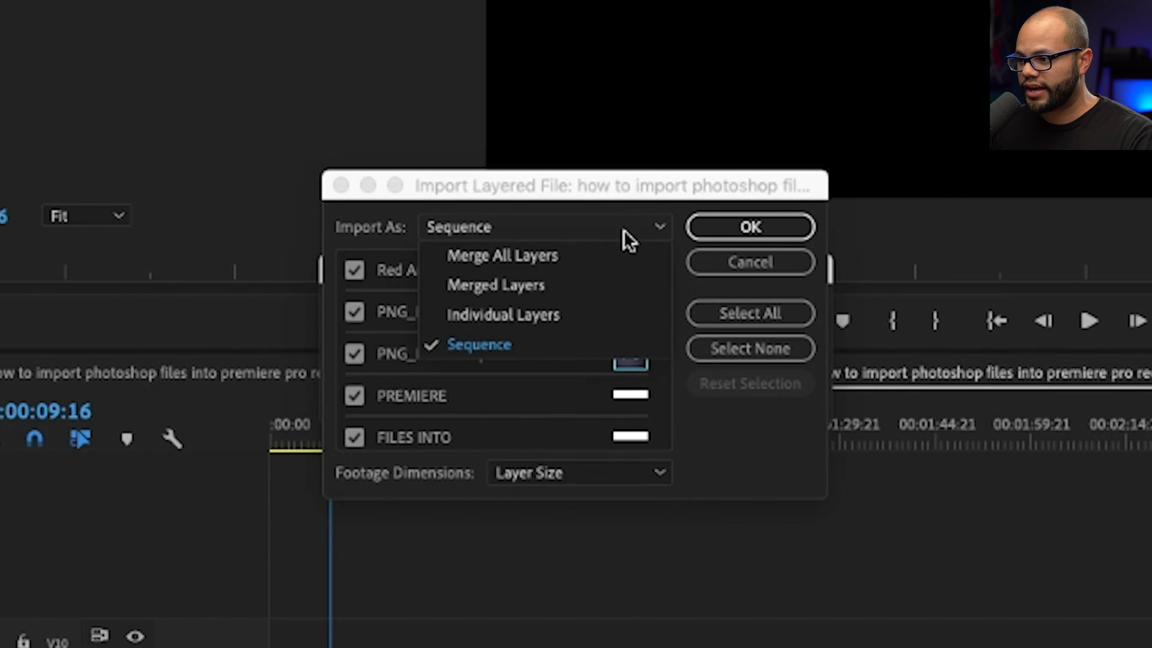
click(611, 279)
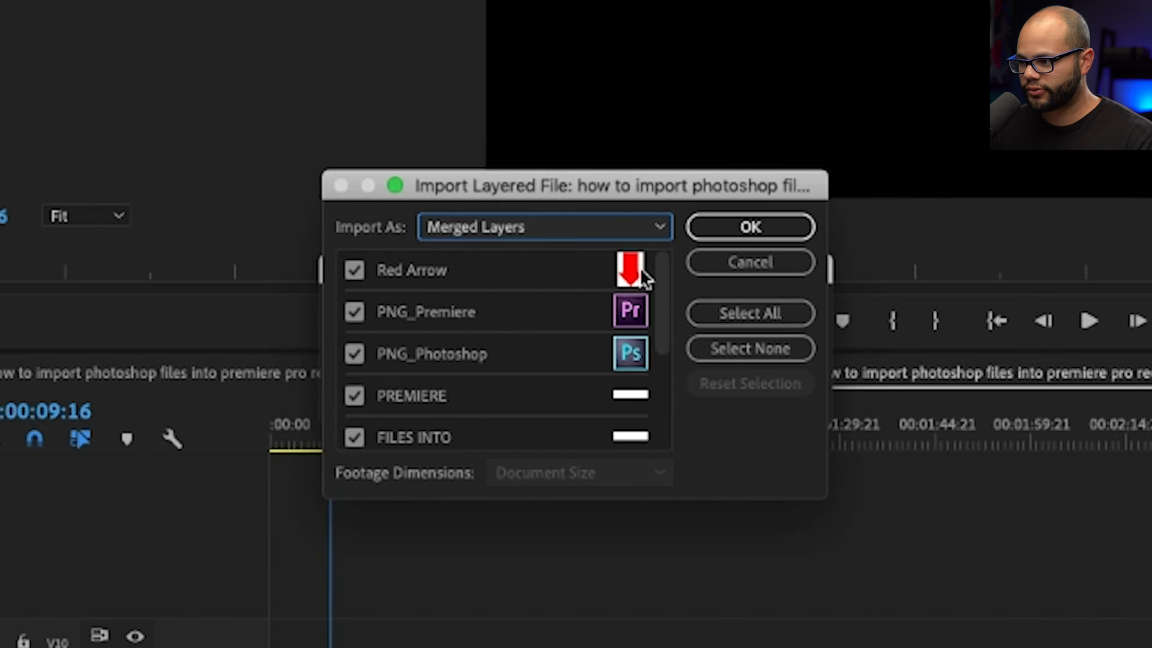
click(626, 224)
click(585, 254)
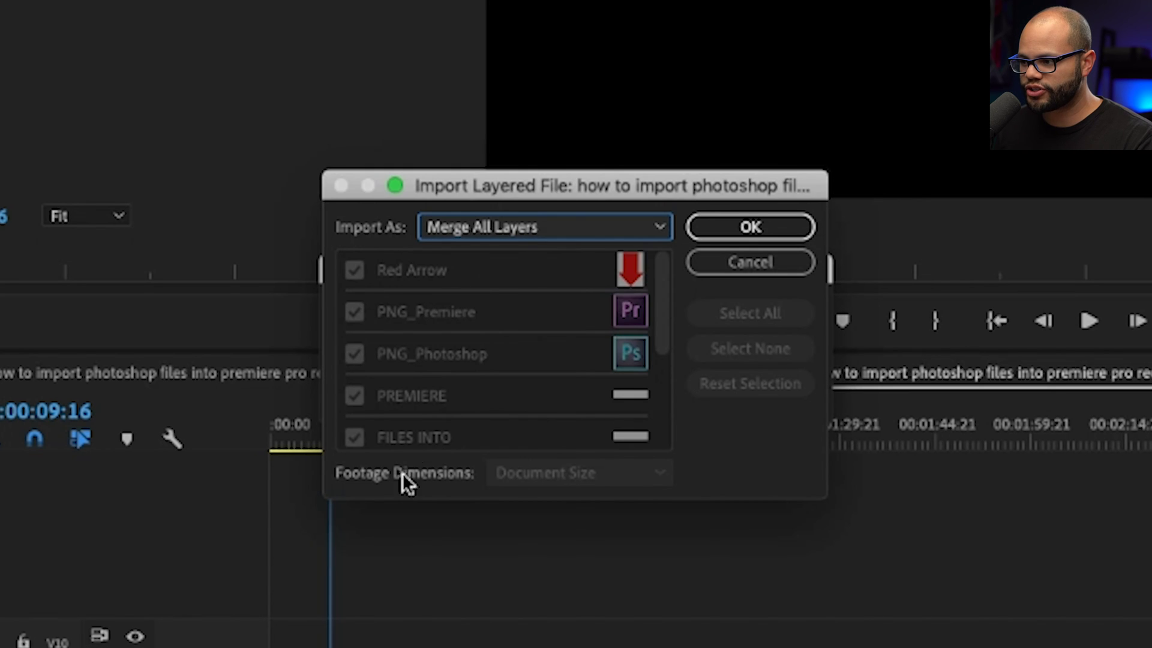
click(643, 227)
click(618, 243)
Exclude the PREMIERE, PHOTOSHOP, IMPORT and PNG_Photoshop layers and confirm the merged import
scroll(663, 337, down, 3)
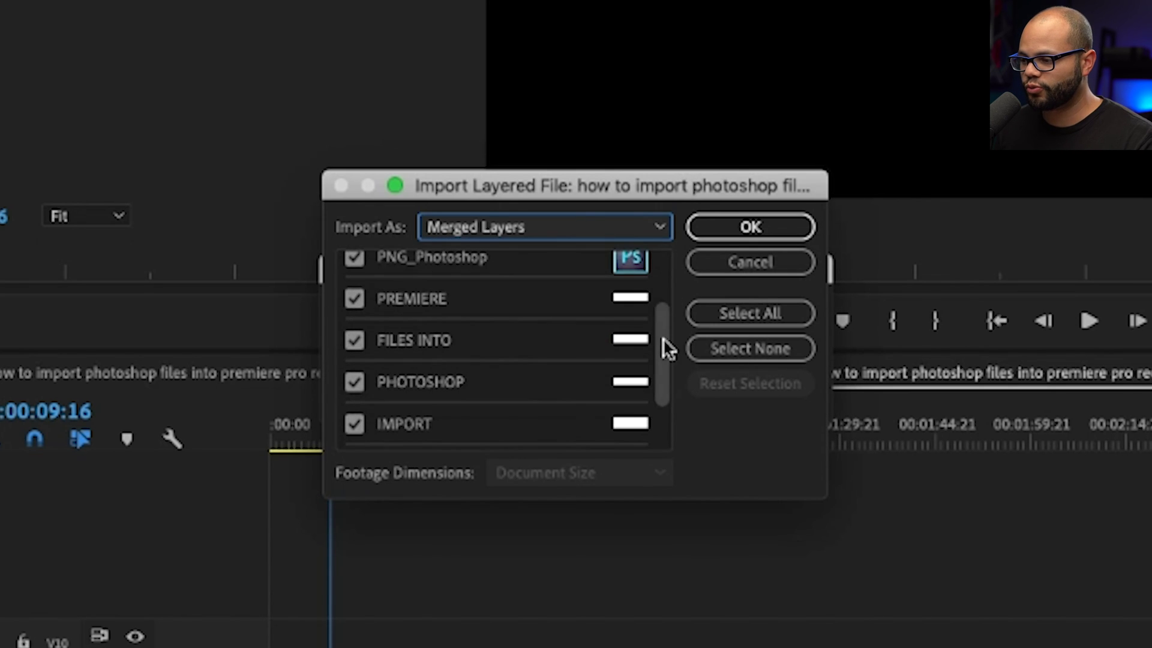
click(354, 298)
scroll(355, 372, up, 1)
click(353, 394)
scroll(666, 316, down, 3)
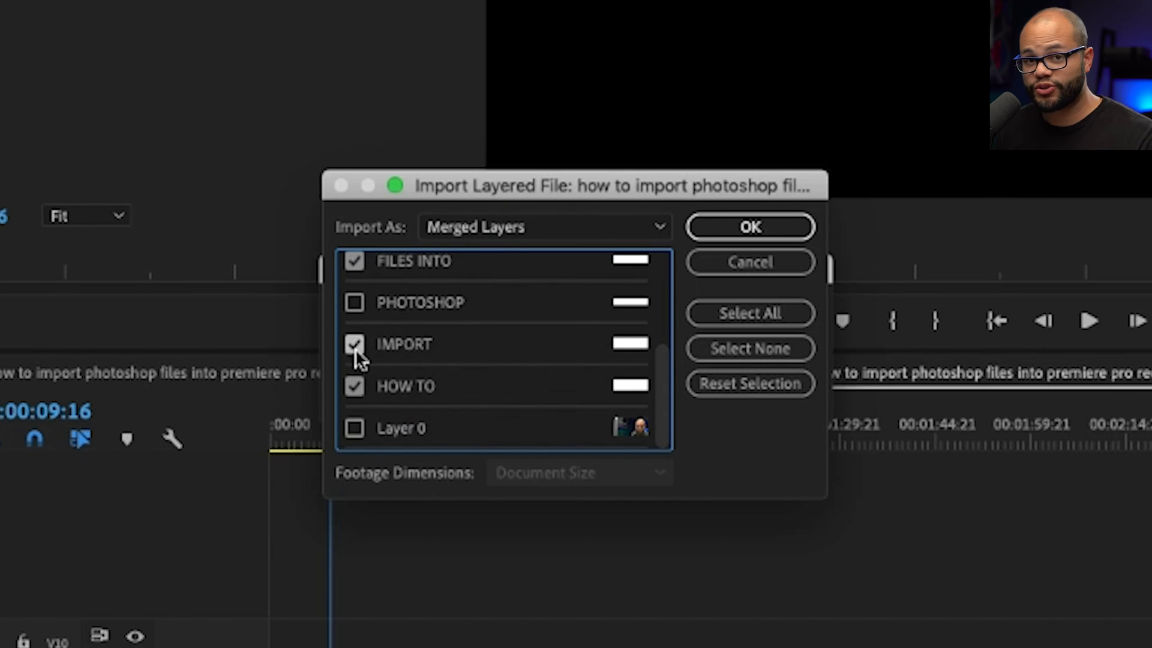
click(354, 344)
click(733, 315)
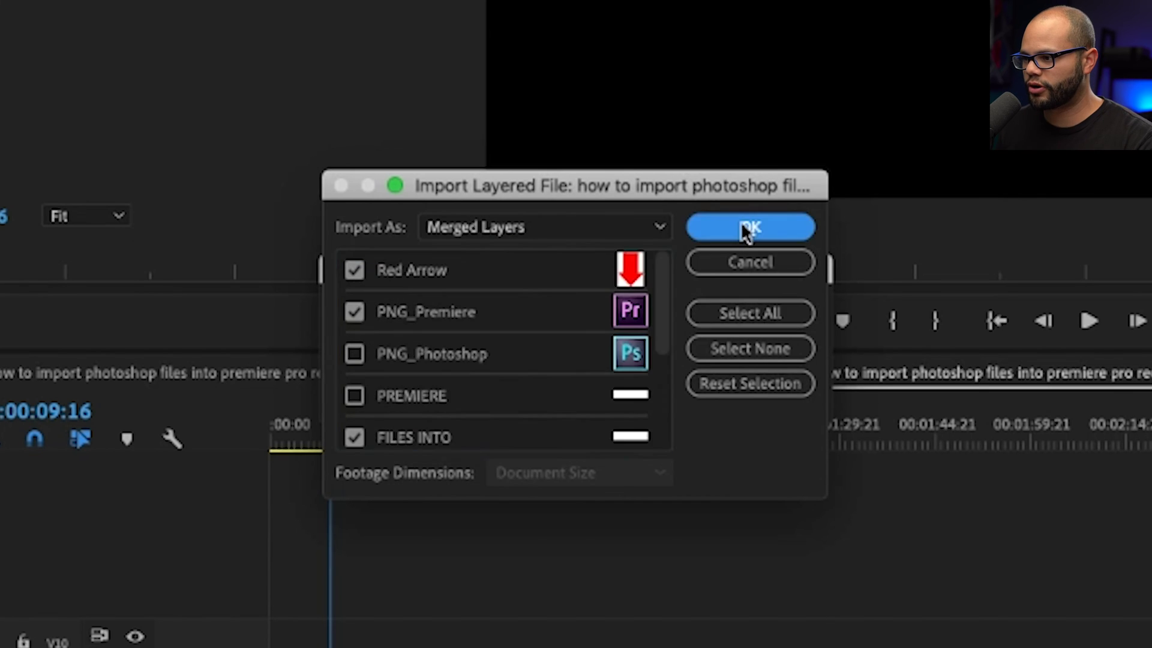
click(742, 224)
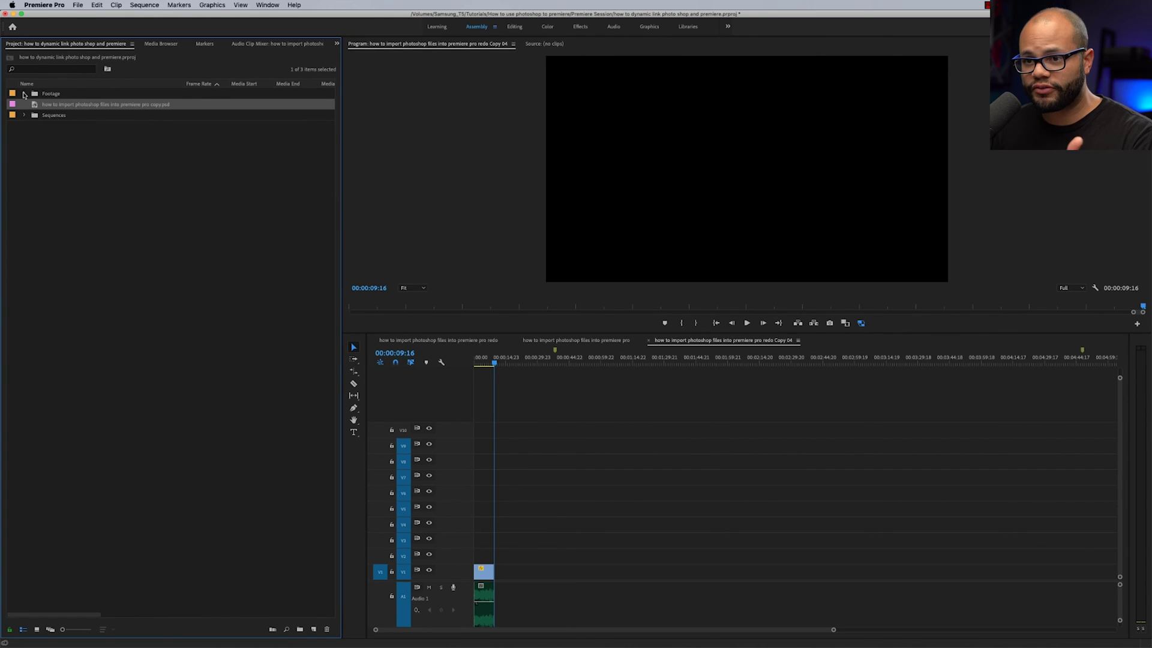
Put the merged title on V2 at the video's full length, then add HELLO text shifted right
drag(33, 105, 493, 556)
click(477, 359)
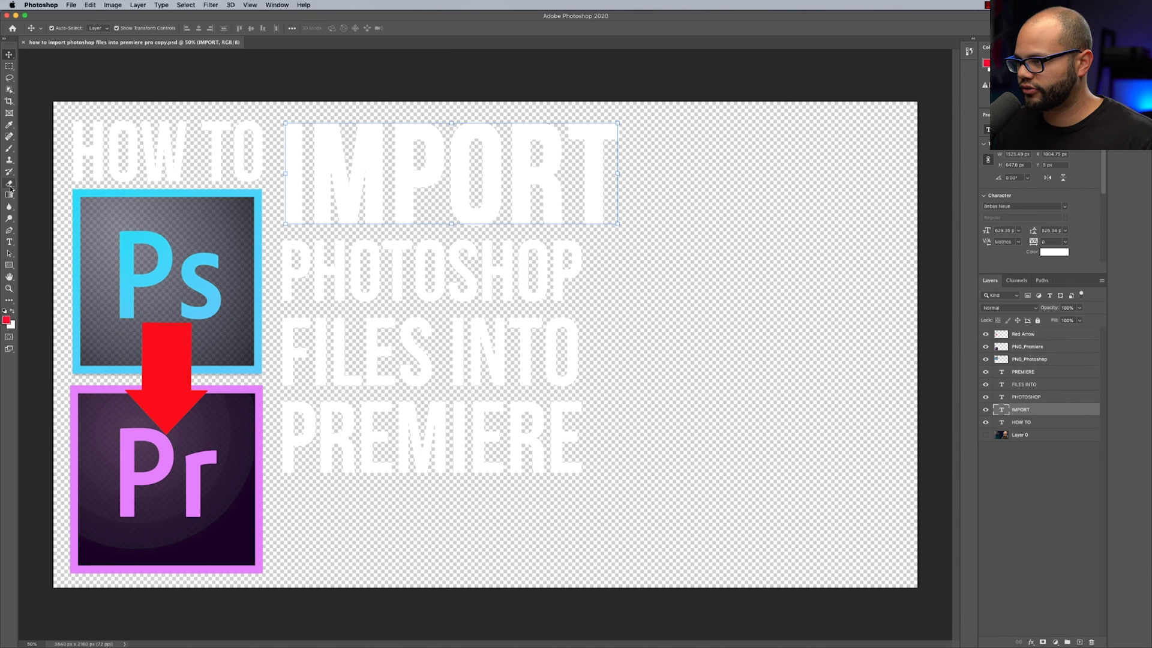
key(t)
click(641, 397)
text(HELLO)
key(Escape)
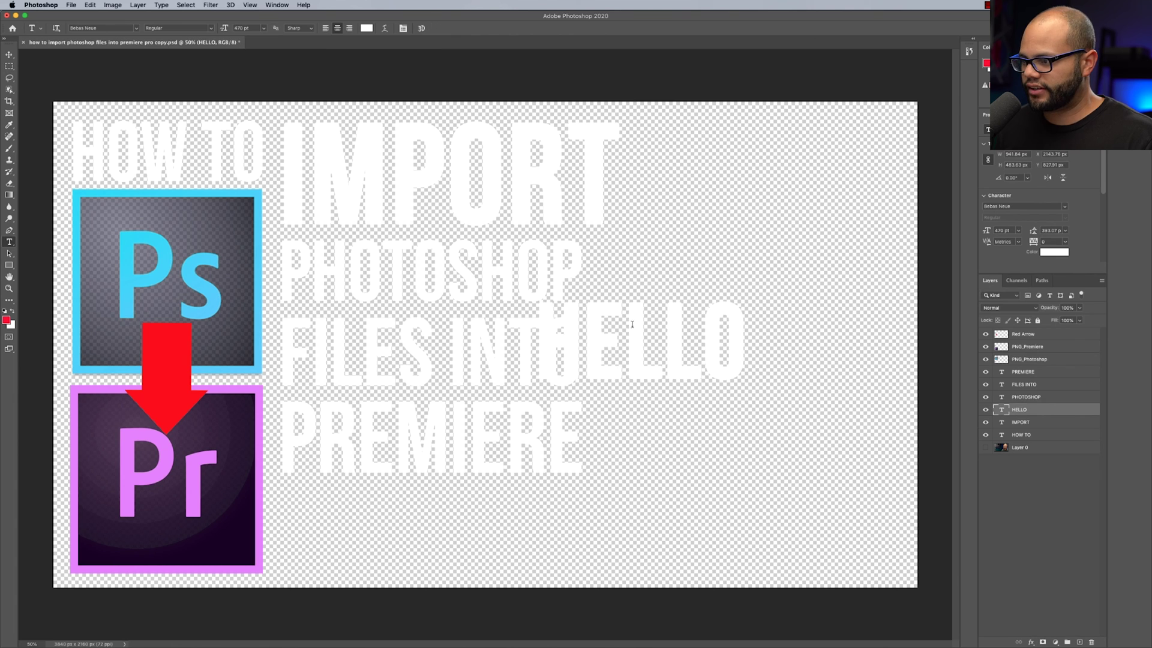
key(v)
drag(644, 337, 722, 349)
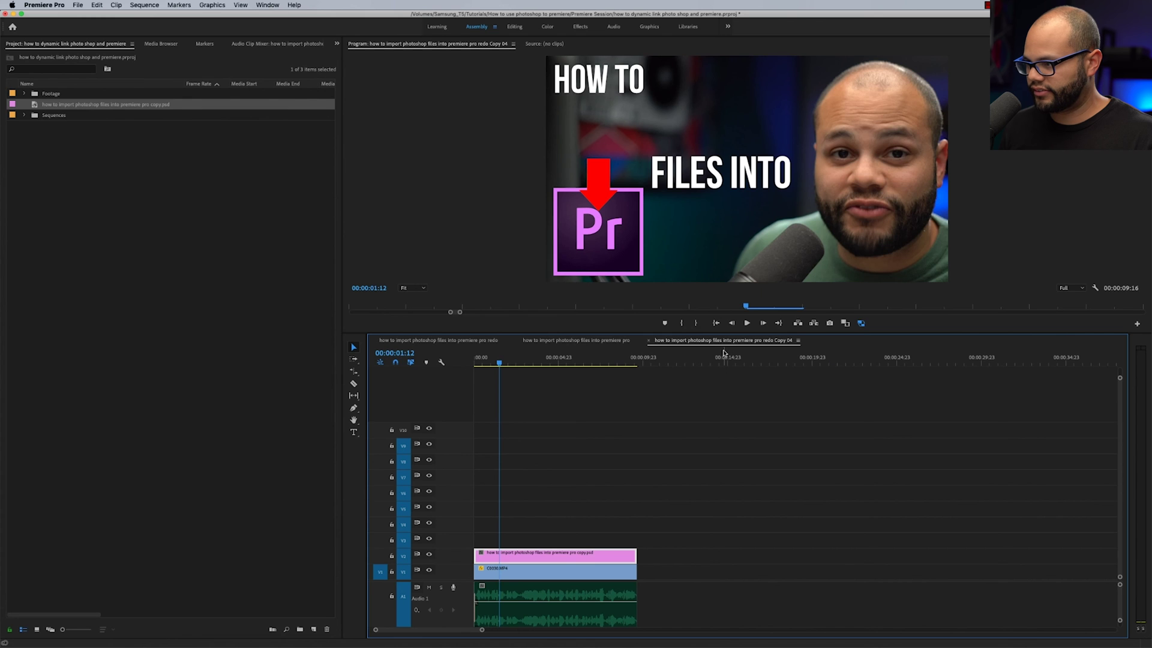
drag(521, 357, 542, 374)
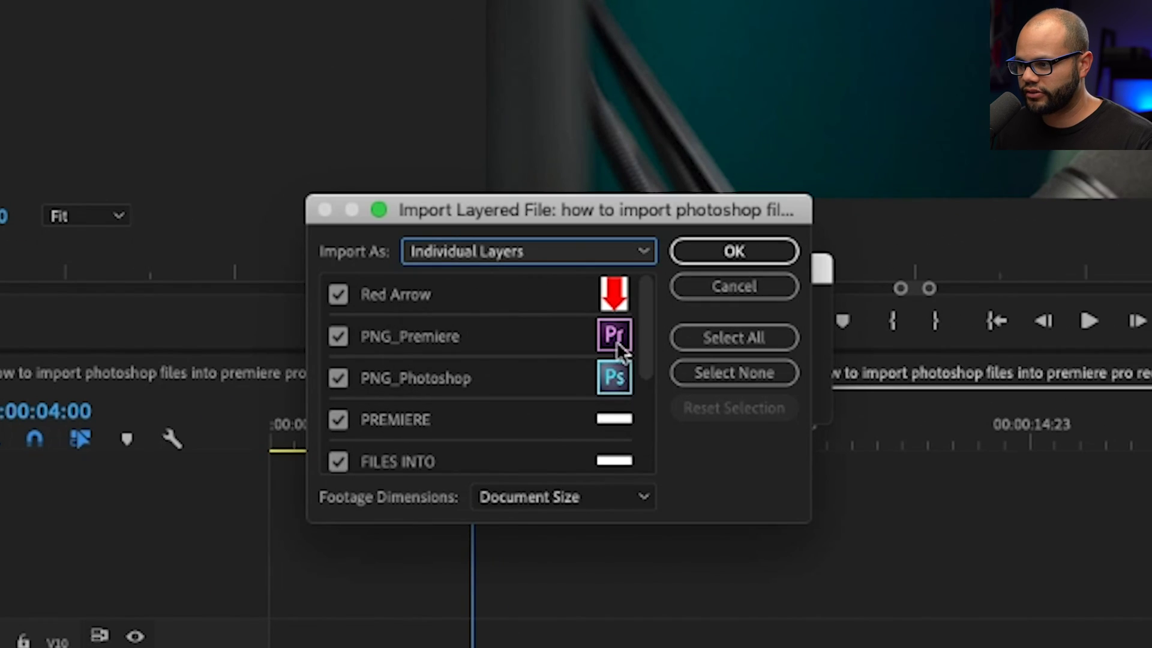
Delete the V2 title clip and re-import the PSD as Individual Layers without Layer 0
drag(657, 323, 629, 413)
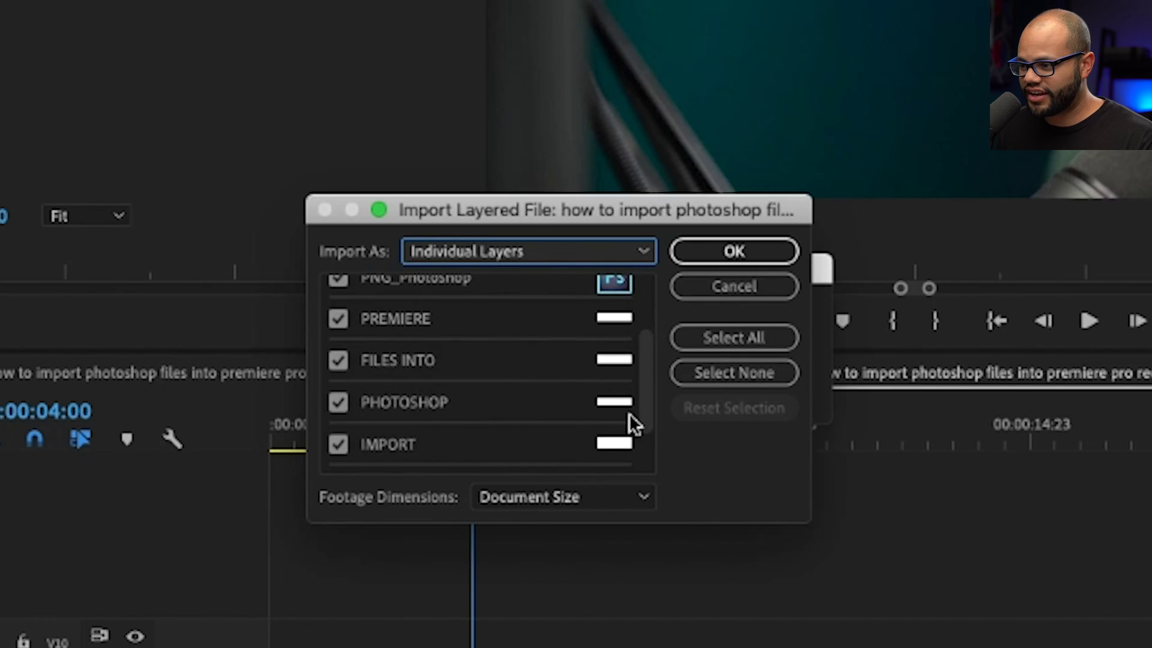
click(573, 248)
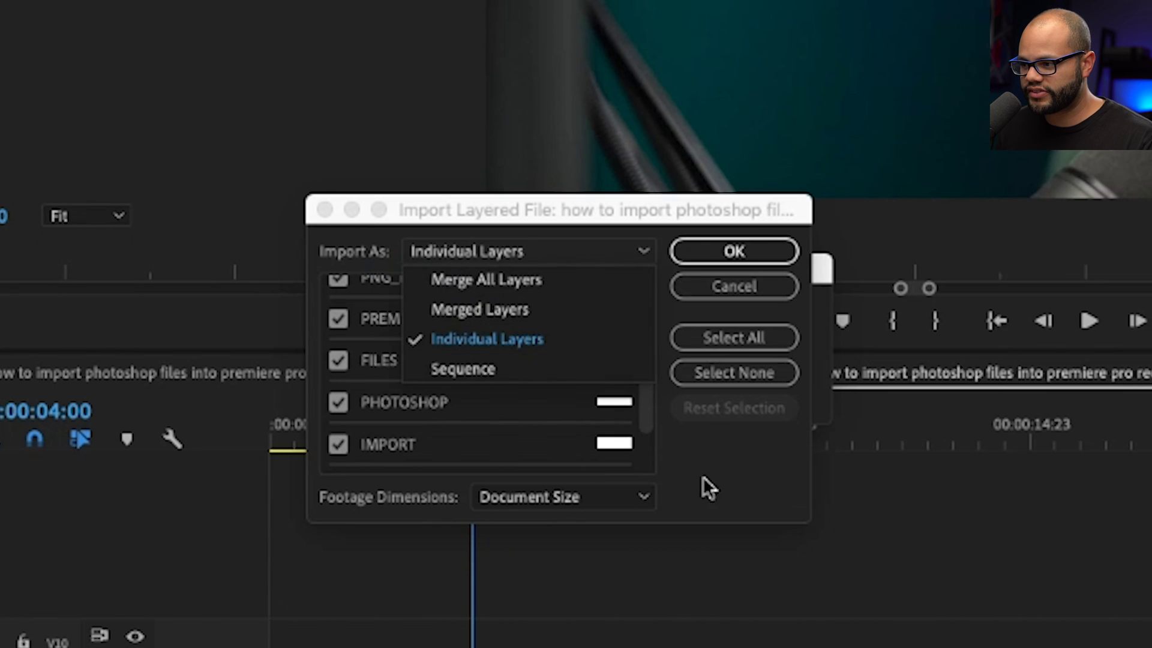
click(725, 487)
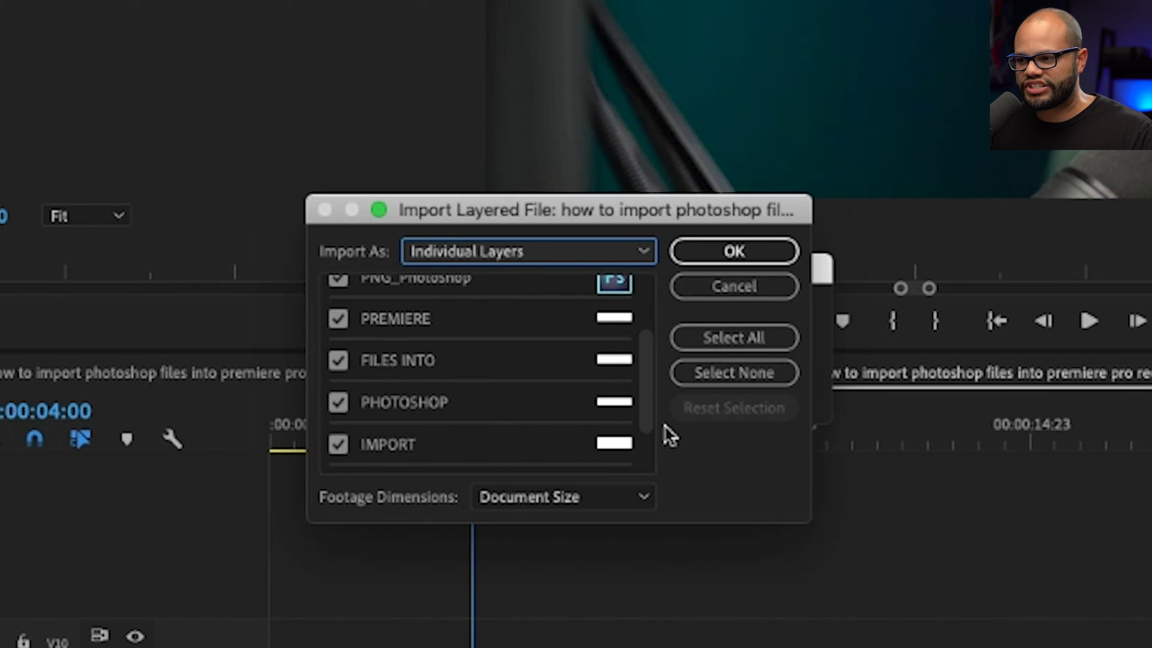
drag(638, 420, 655, 443)
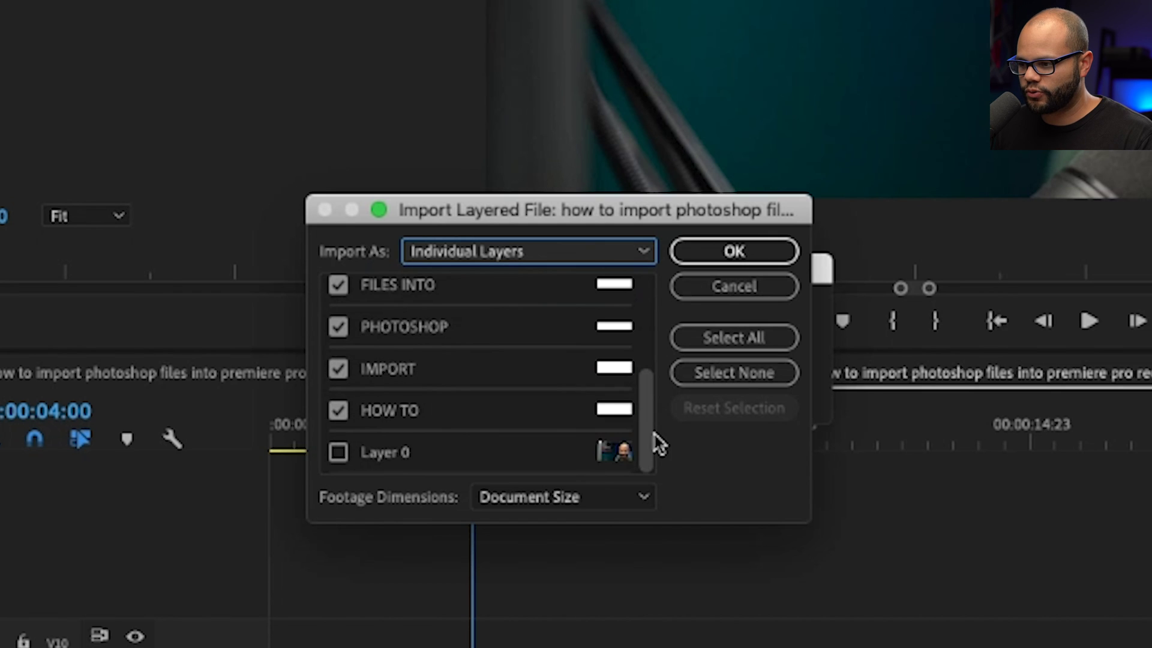
click(736, 257)
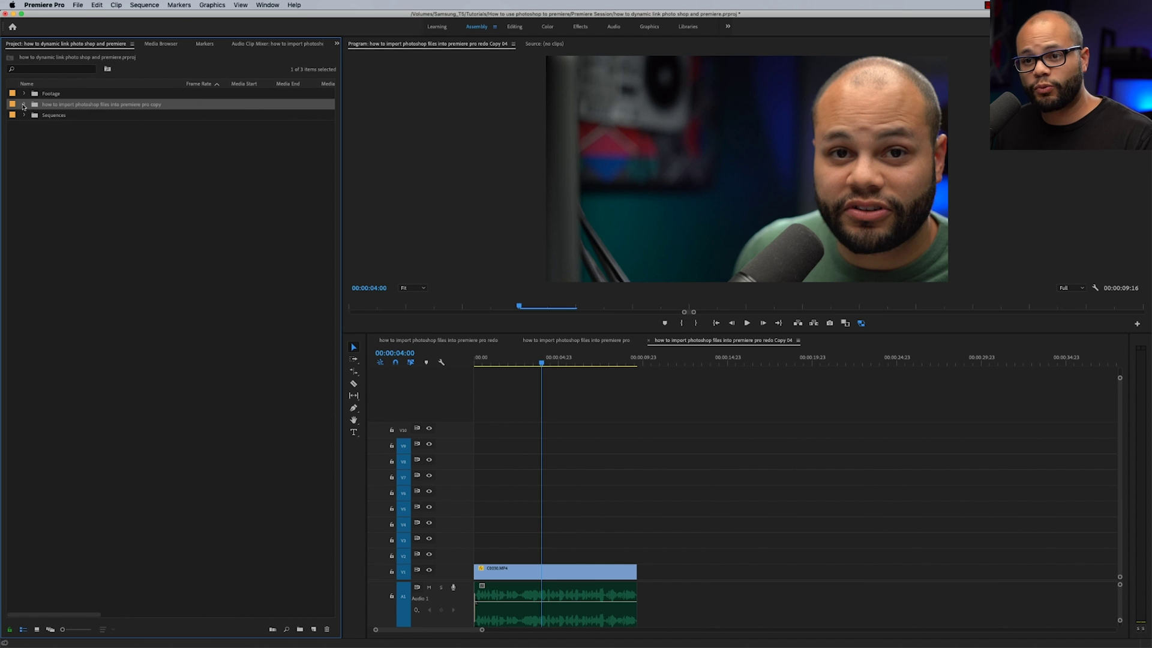
Expand the imported layer bin and stack the layer clips onto tracks V5 through V8
click(24, 105)
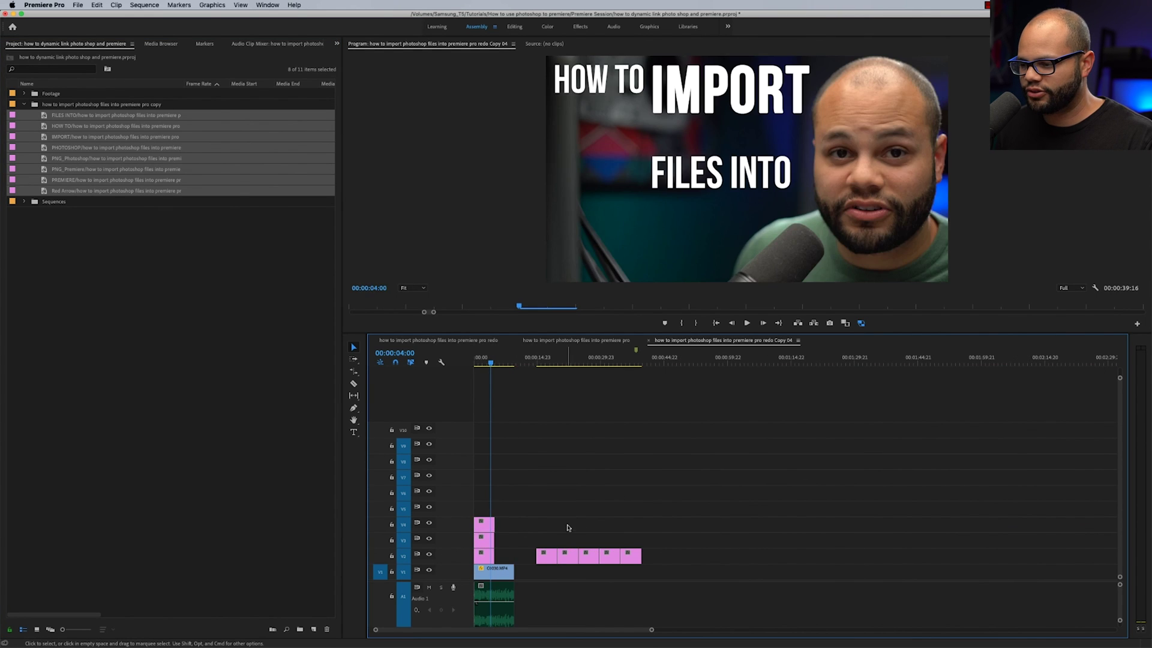
drag(547, 555, 483, 493)
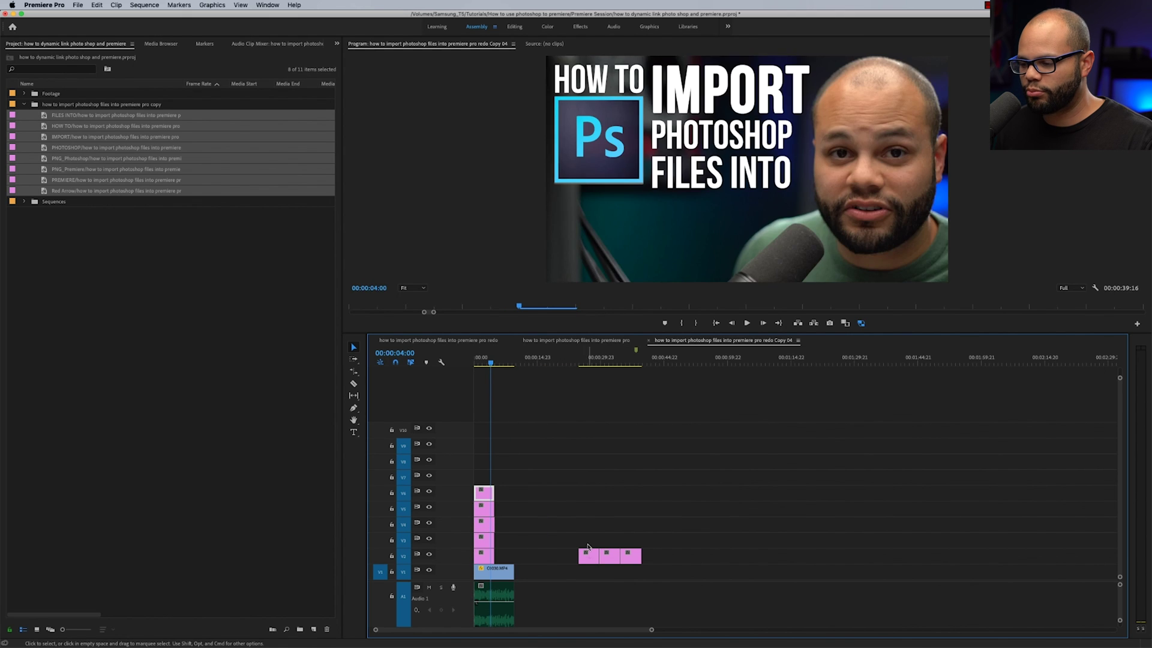
drag(588, 552, 485, 461)
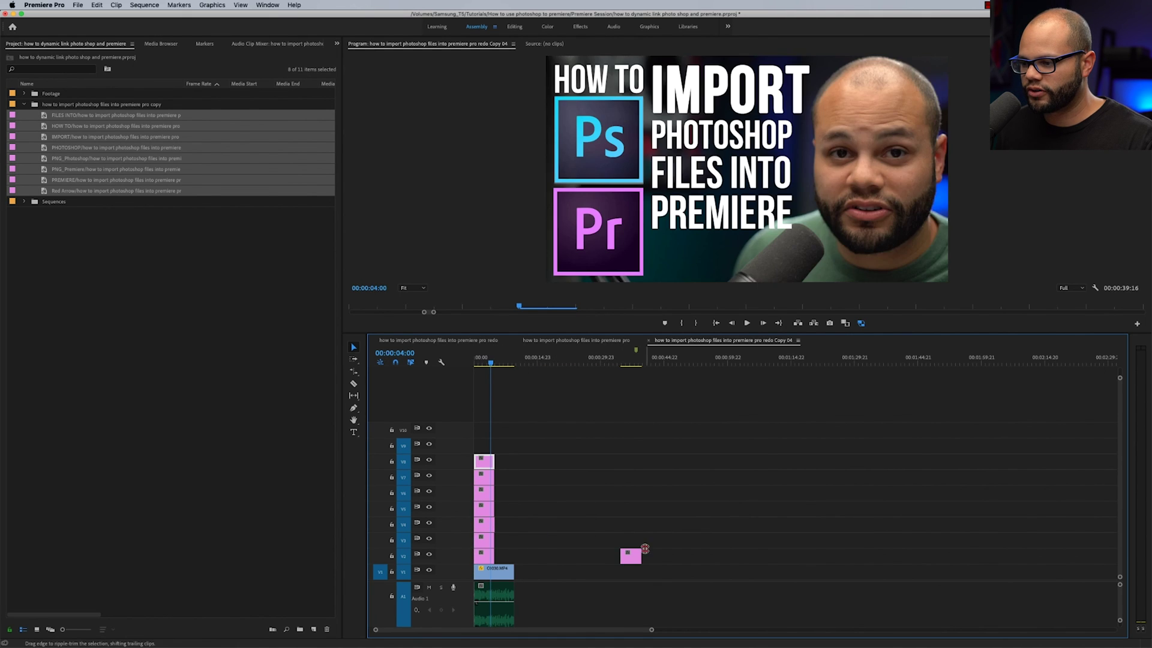